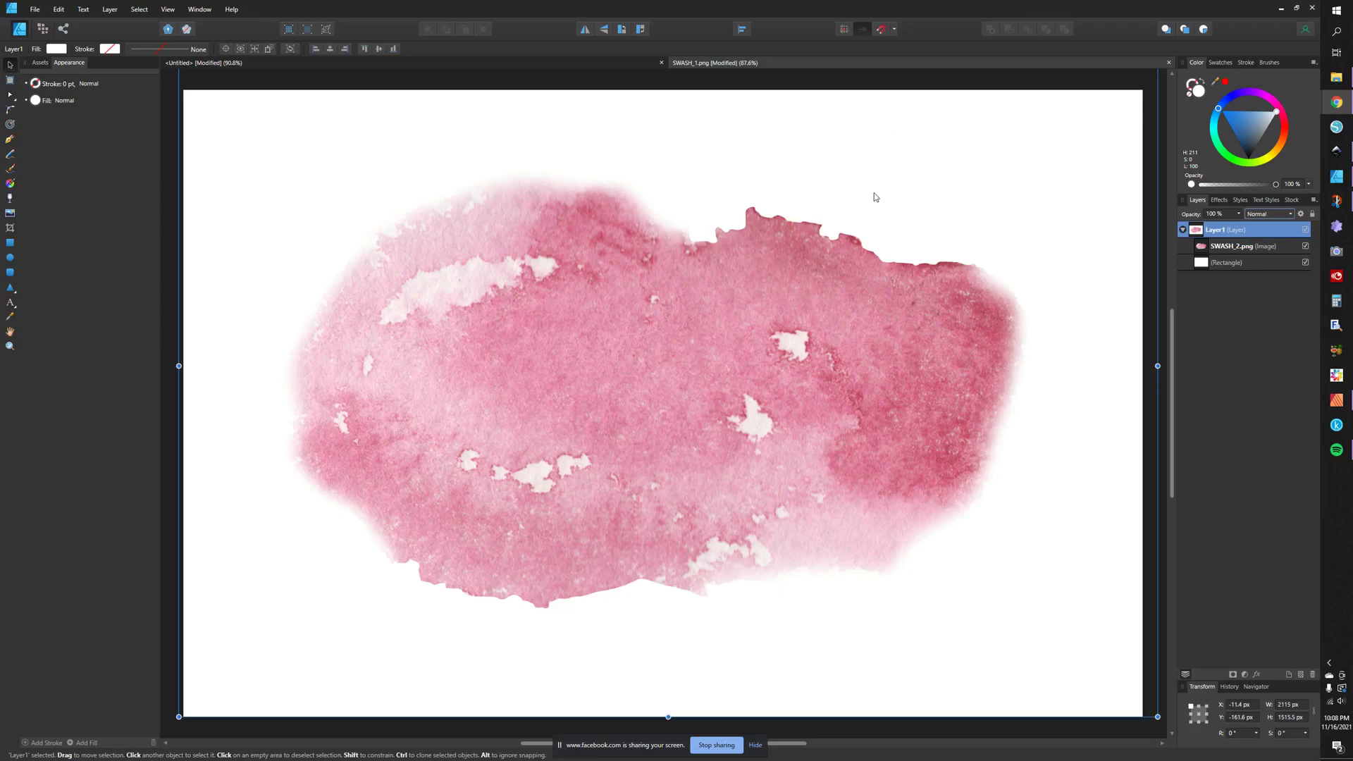
# - Open the watercolour swashes folder and move its window out of the way
pyautogui.moveTo(1349, 84)
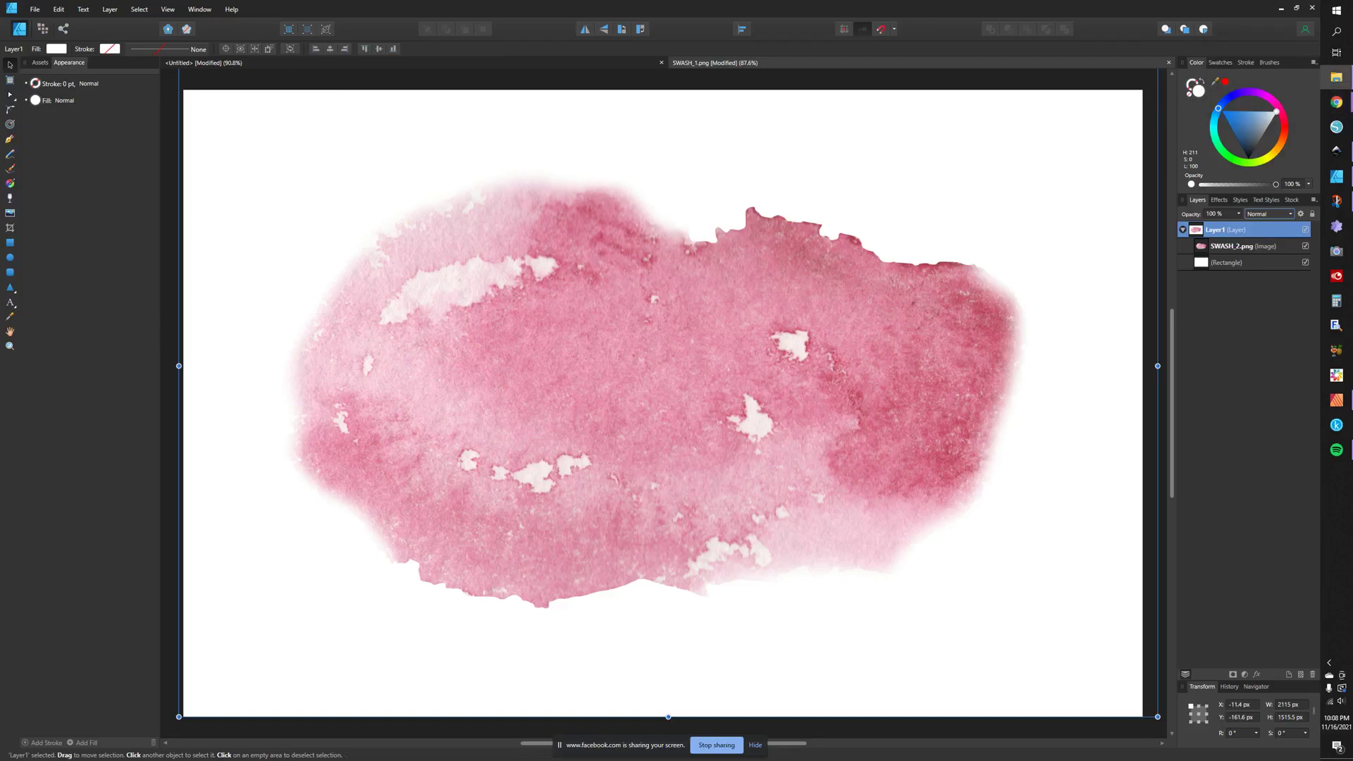
pyautogui.click(1337, 77)
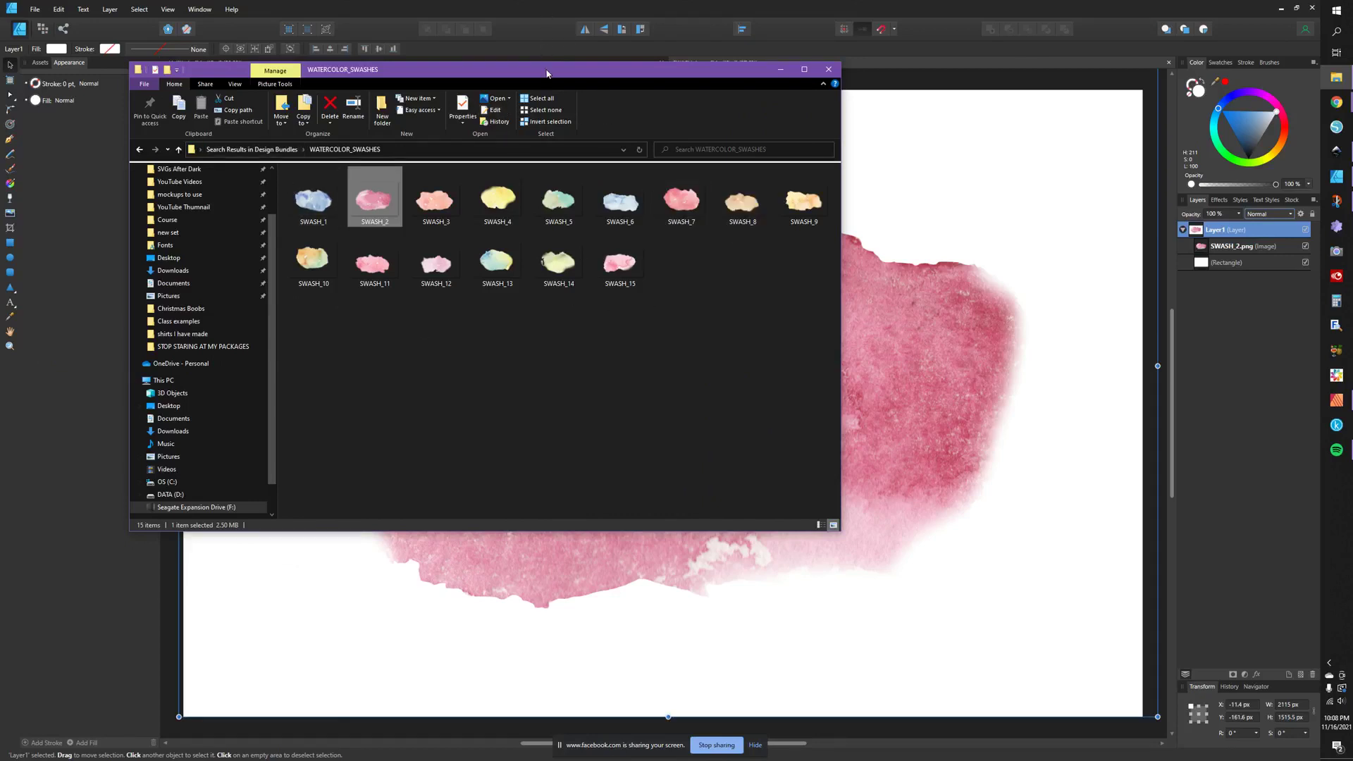
pyautogui.moveTo(546, 74); pyautogui.dragTo(0, 116)
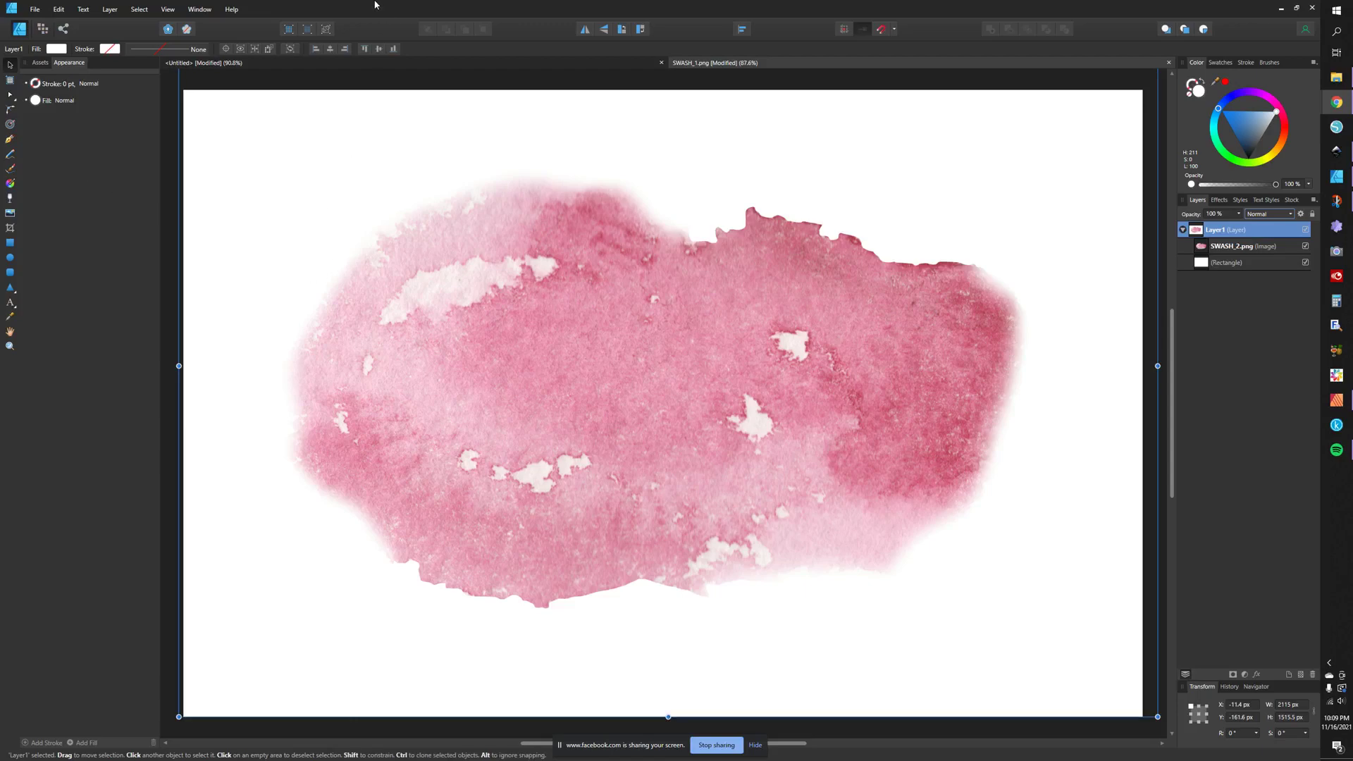
# - Paste the ultrasound photo onto the canvas and set its layer blend mode to Screen
pyautogui.click(411, 235)
pyautogui.hotkey('ctrl', 'v')
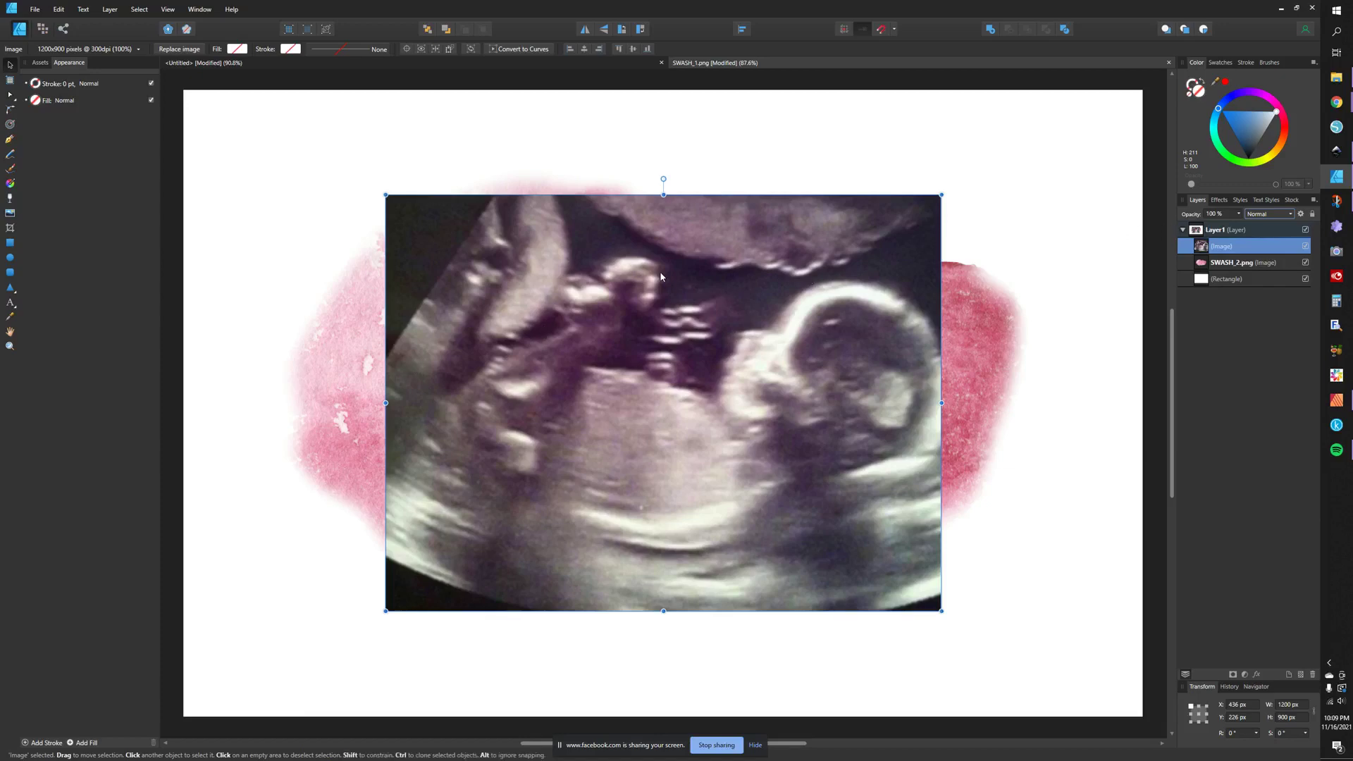
pyautogui.click(1268, 216)
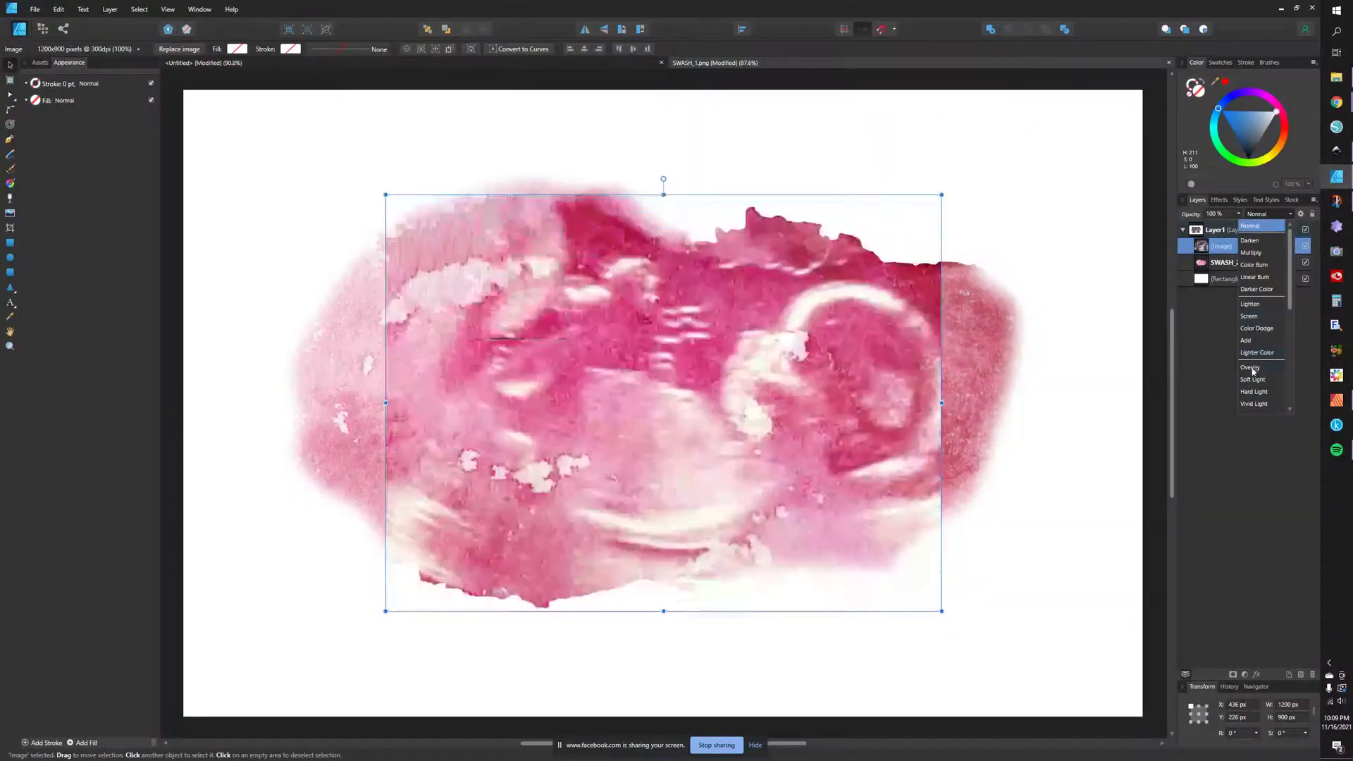
pyautogui.click(1246, 319)
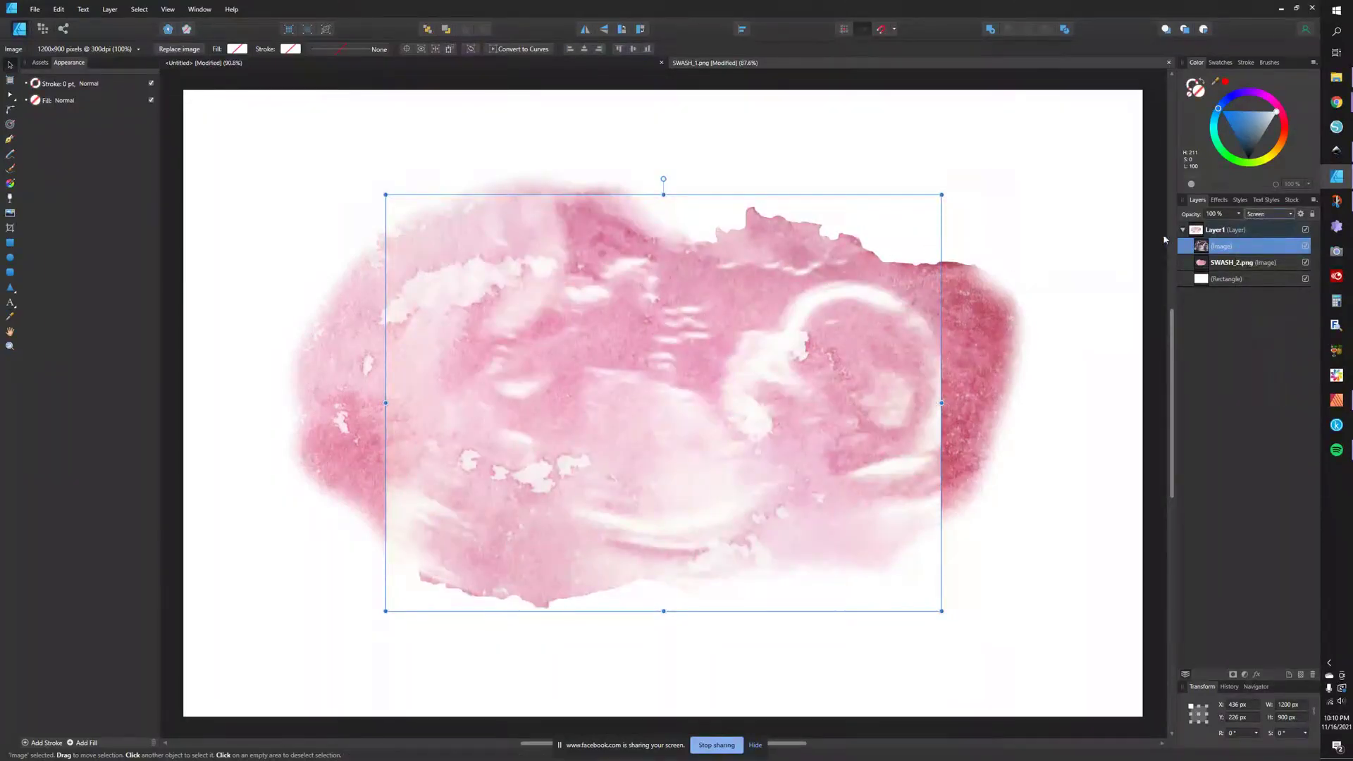
pyautogui.click(1239, 213)
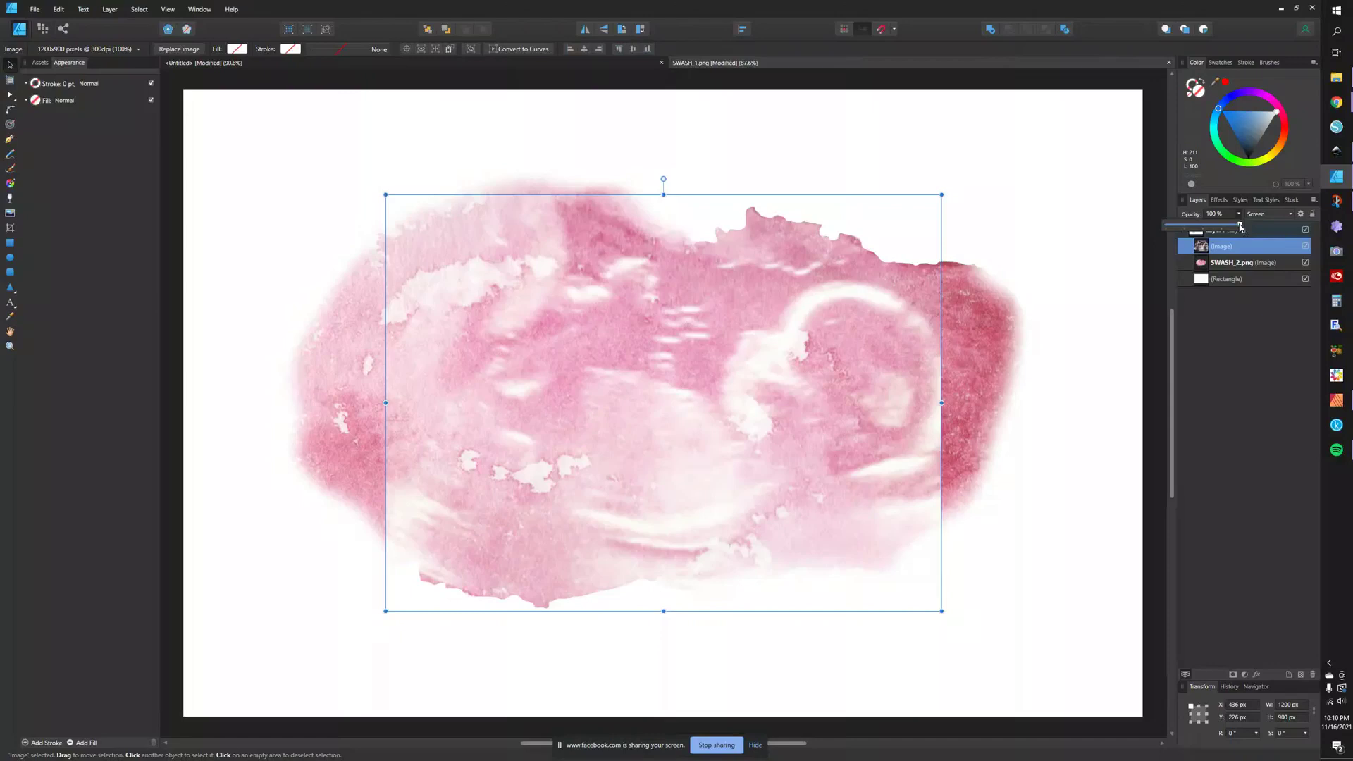
pyautogui.moveTo(1242, 226)
pyautogui.mouseDown()
pyautogui.moveTo(1220, 227)
pyautogui.moveTo(1243, 214)
pyautogui.mouseUp()
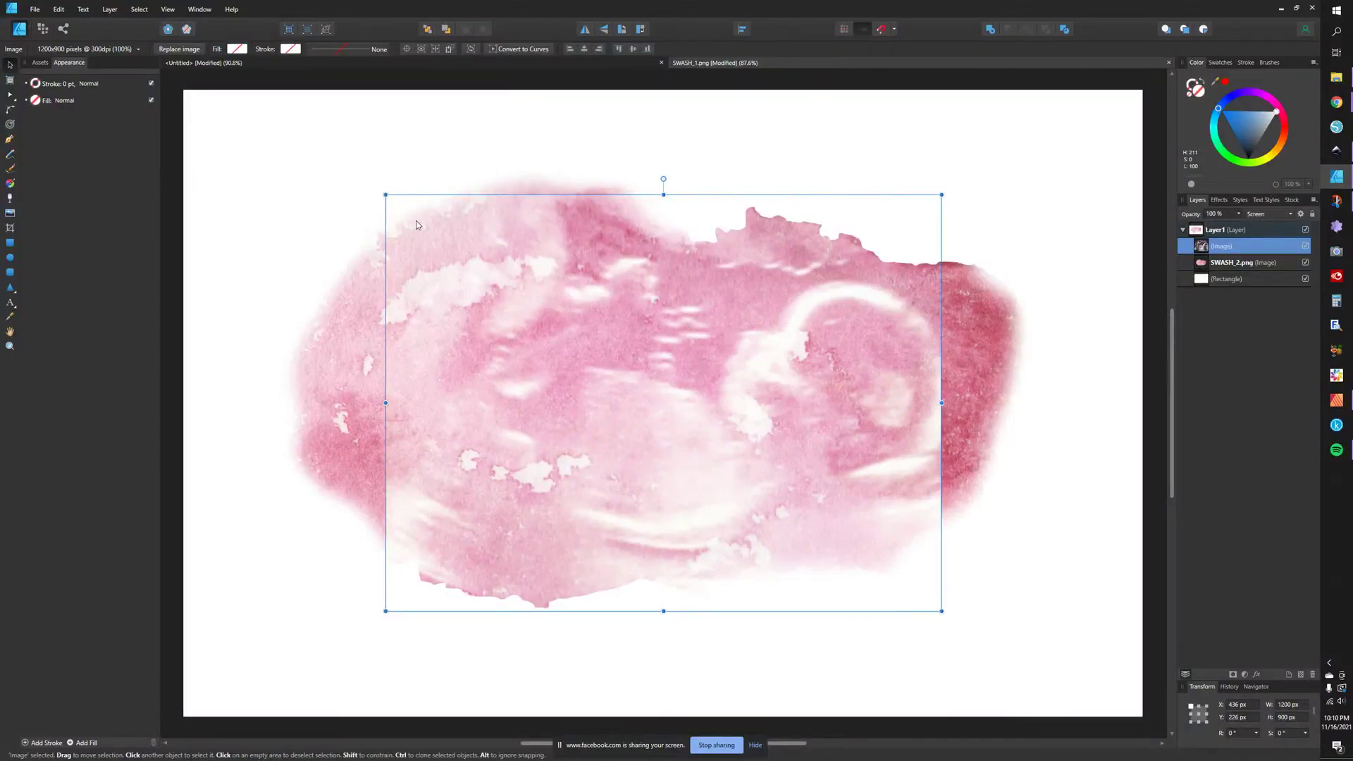
# - Reselect the ultrasound image layer and choose the Burn Brush Tool in Pixel persona
pyautogui.click(332, 284)
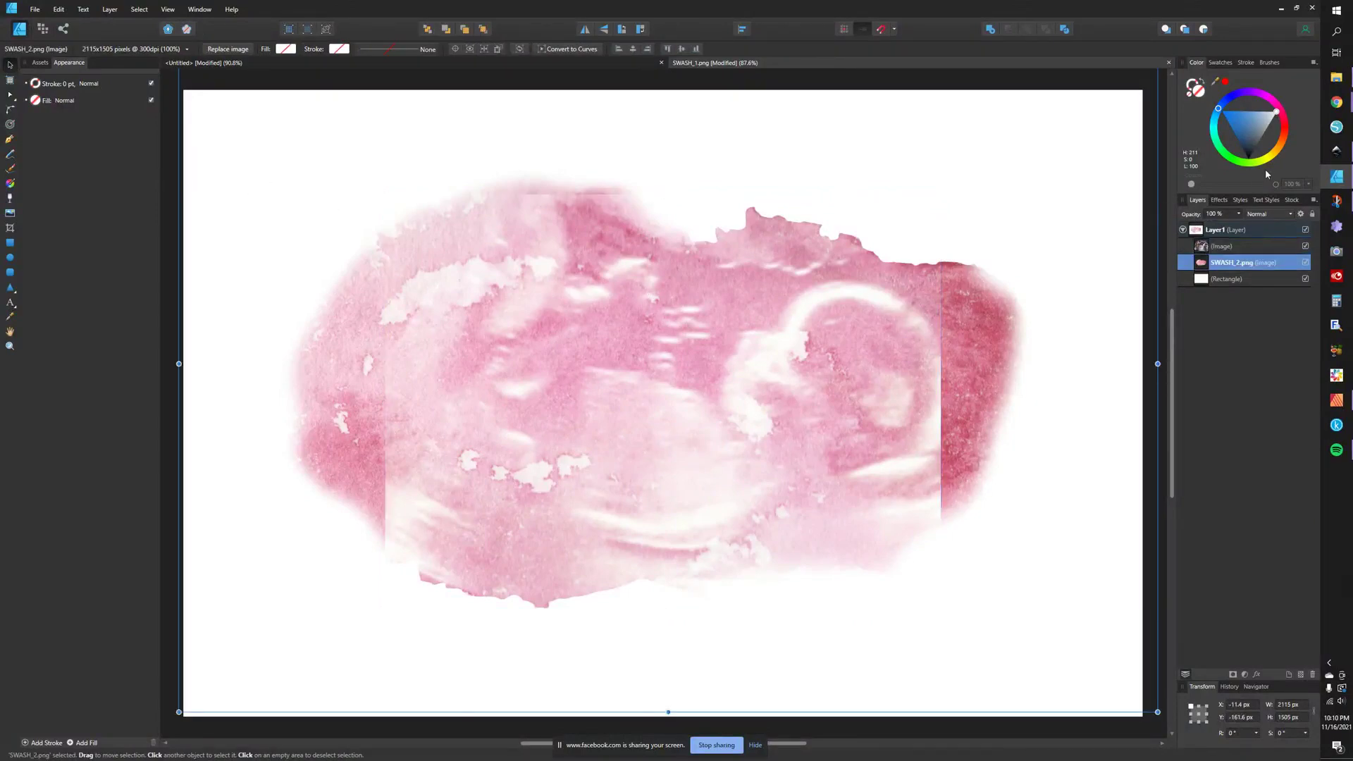
pyautogui.click(1227, 252)
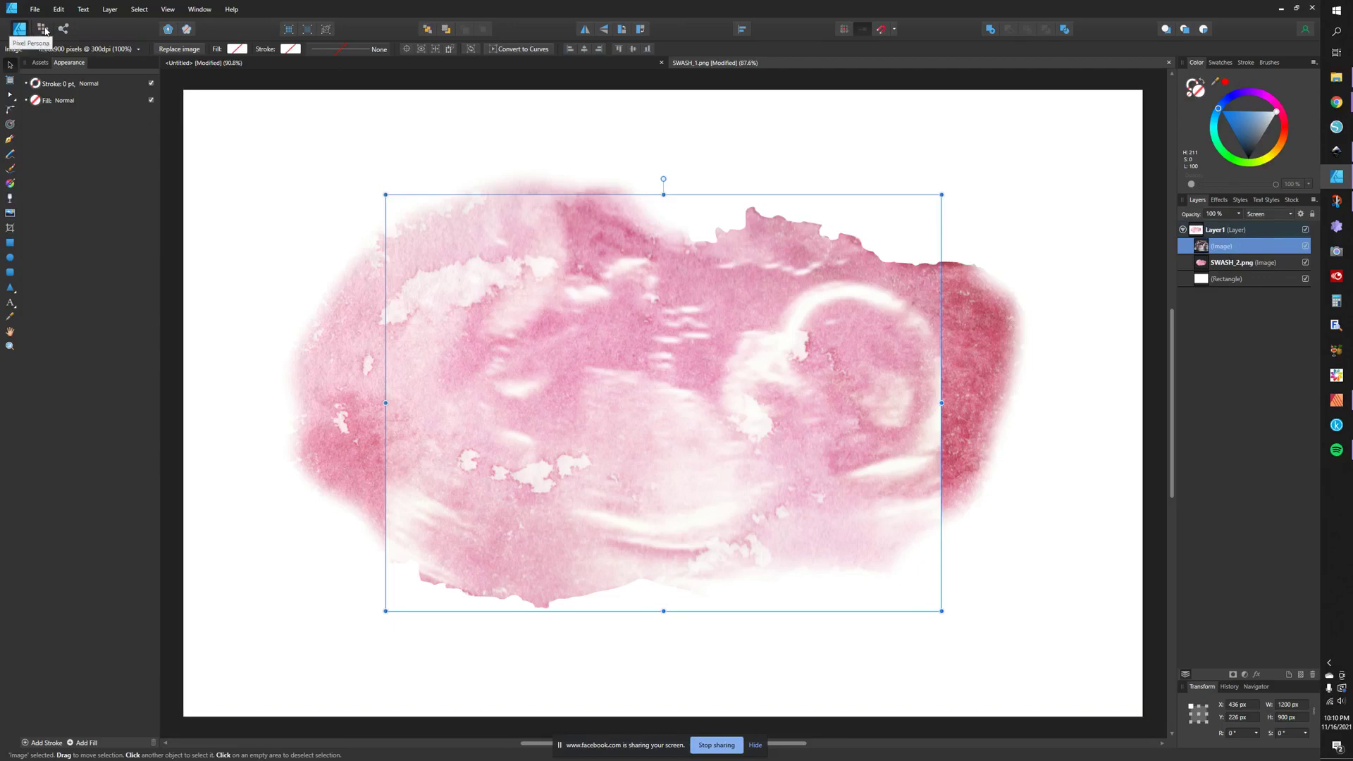
pyautogui.click(42, 29)
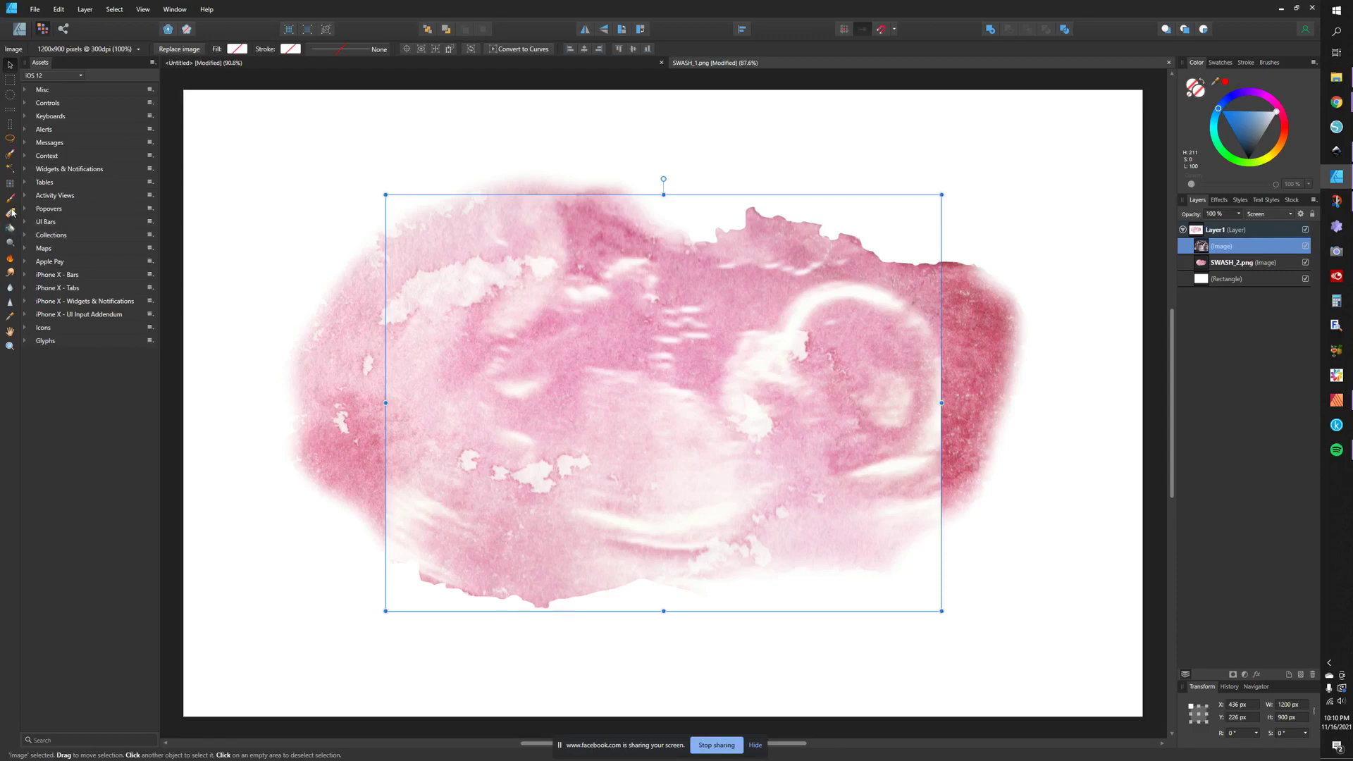
pyautogui.click(11, 259)
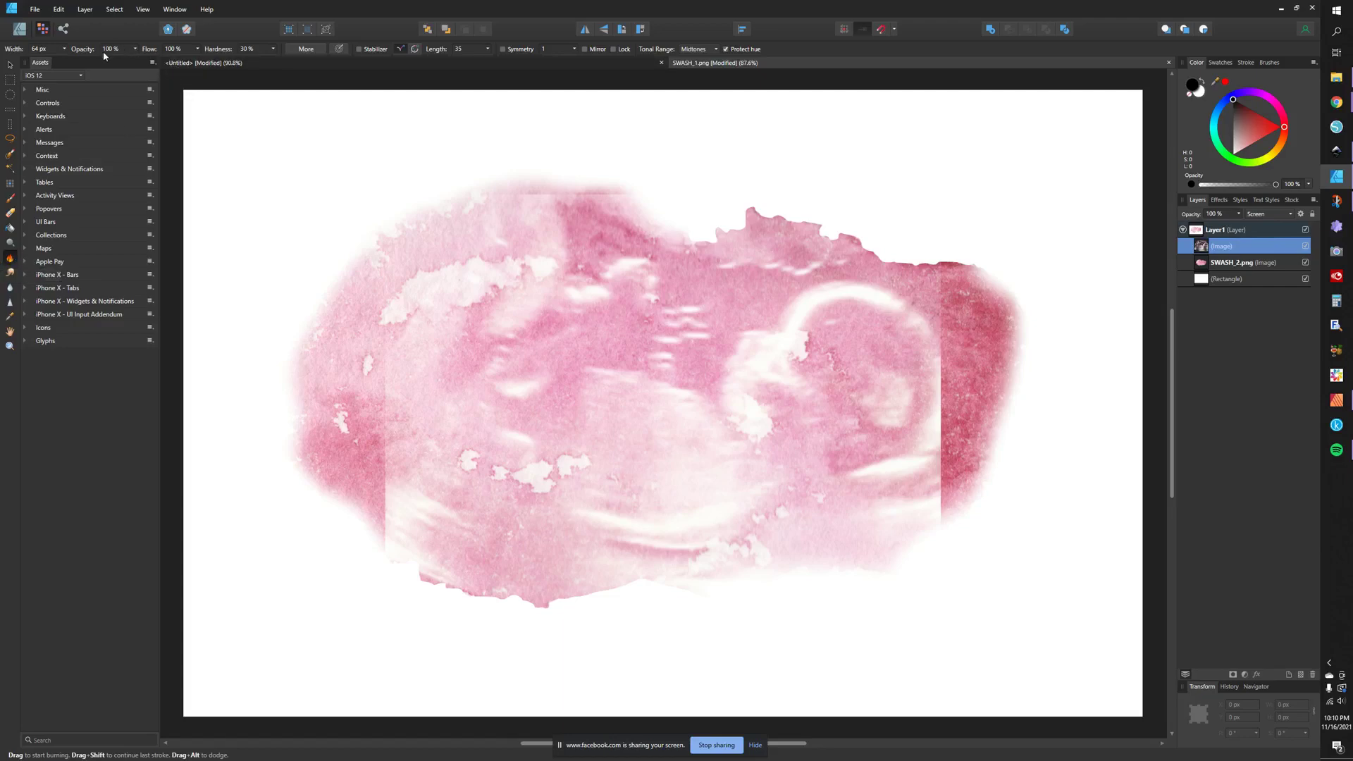
# - Set the burn brush to 237 px width and 16% hardness
pyautogui.click(64, 49)
pyautogui.moveTo(69, 61); pyautogui.dragTo(85, 61)
pyautogui.click(273, 49)
pyautogui.moveTo(274, 61); pyautogui.dragTo(262, 63)
# - Burn the pink along the swash's right side, then raise hardness to 28% and pick the Erase Brush
pyautogui.click(396, 269)
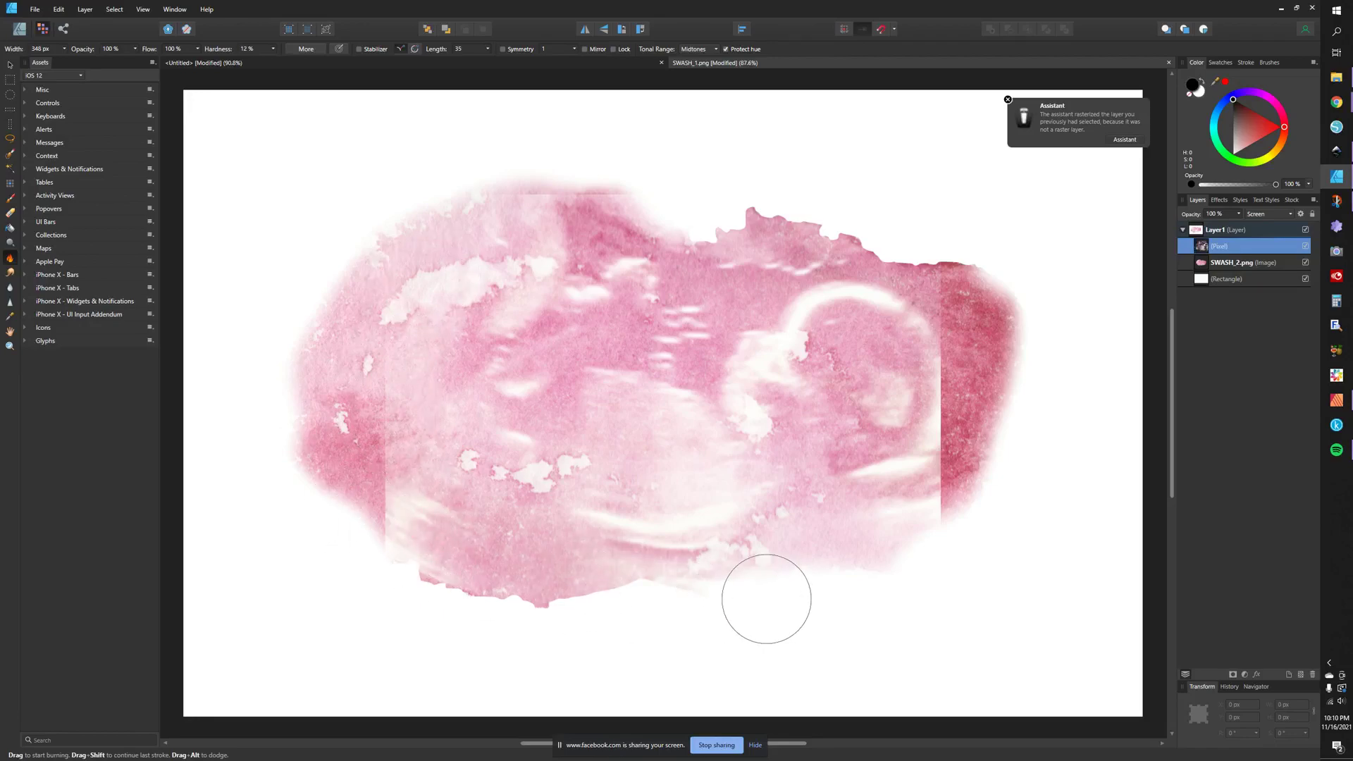
pyautogui.moveTo(958, 520)
pyautogui.mouseDown()
pyautogui.moveTo(908, 406)
pyautogui.moveTo(993, 277)
pyautogui.mouseUp()
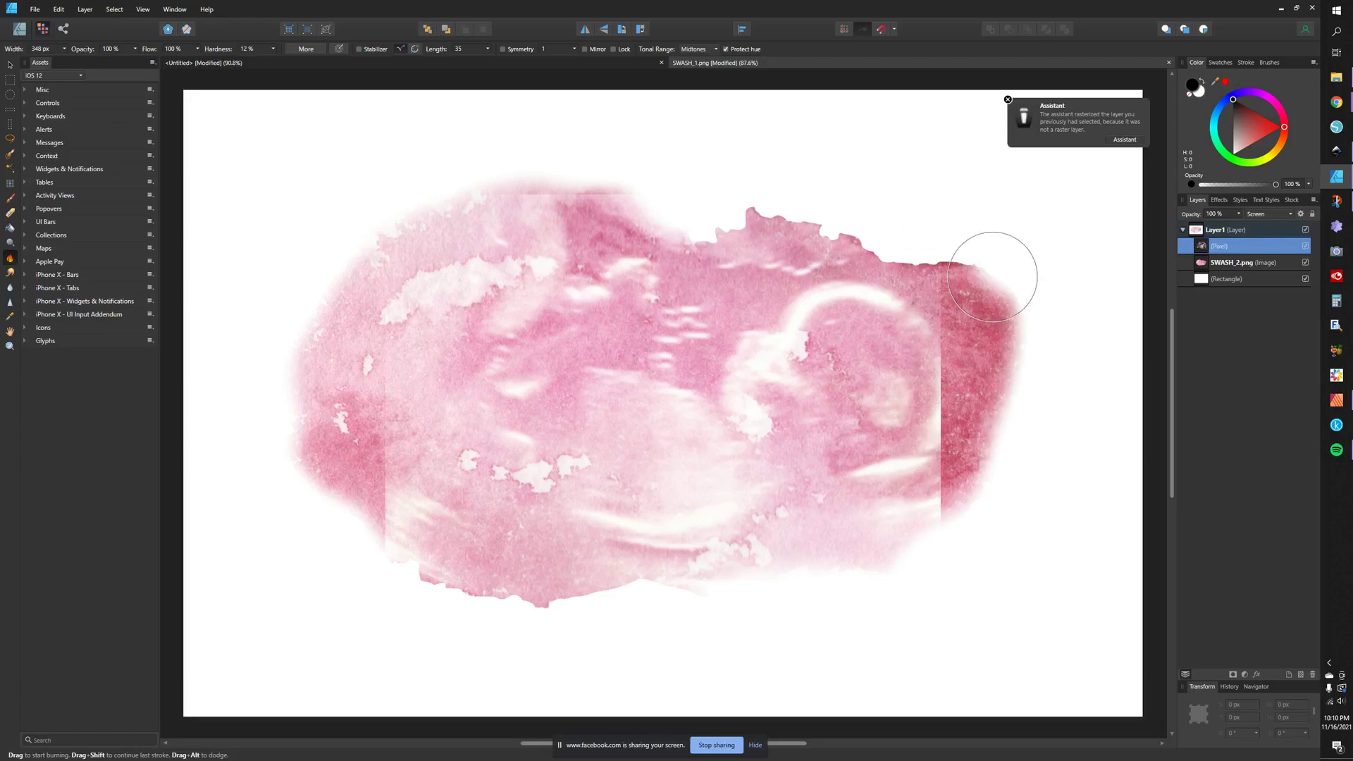
pyautogui.click(273, 50)
pyautogui.moveTo(269, 60); pyautogui.dragTo(286, 60)
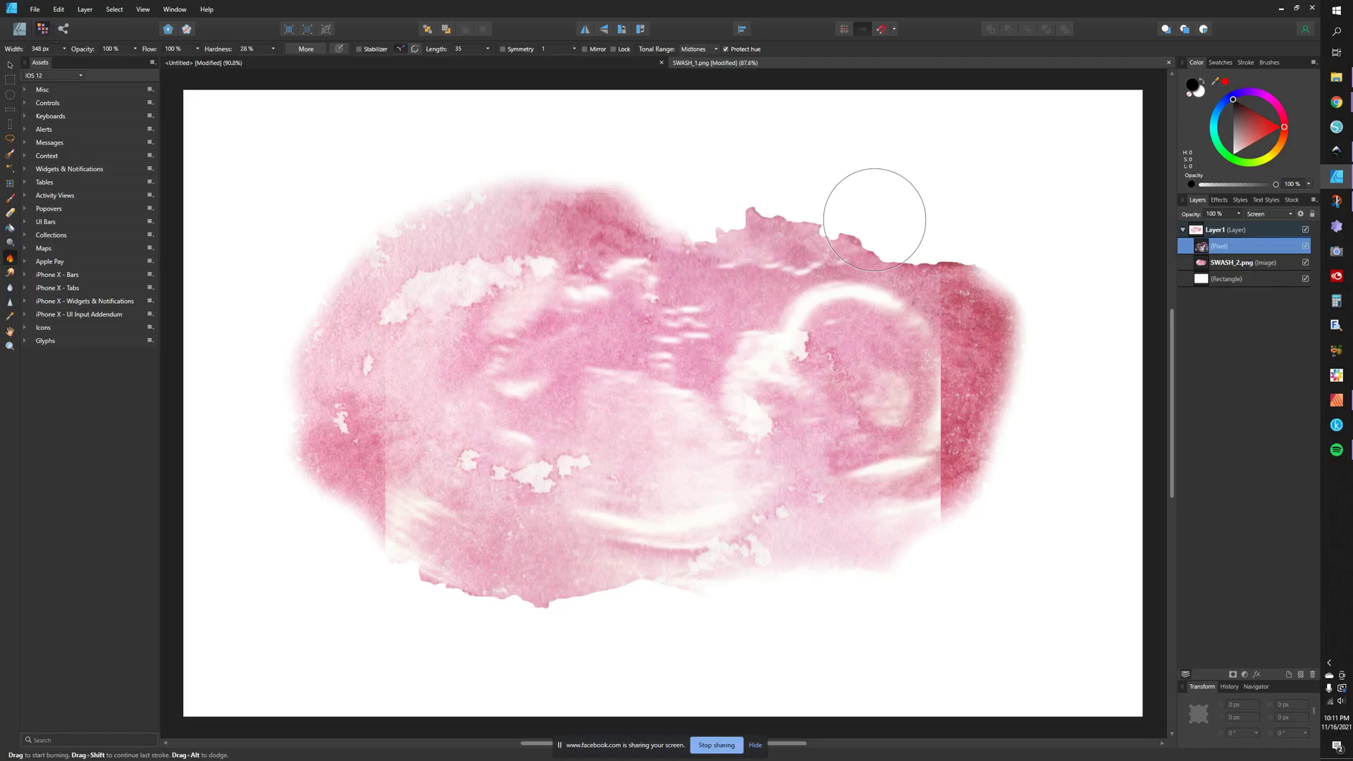
pyautogui.click(12, 212)
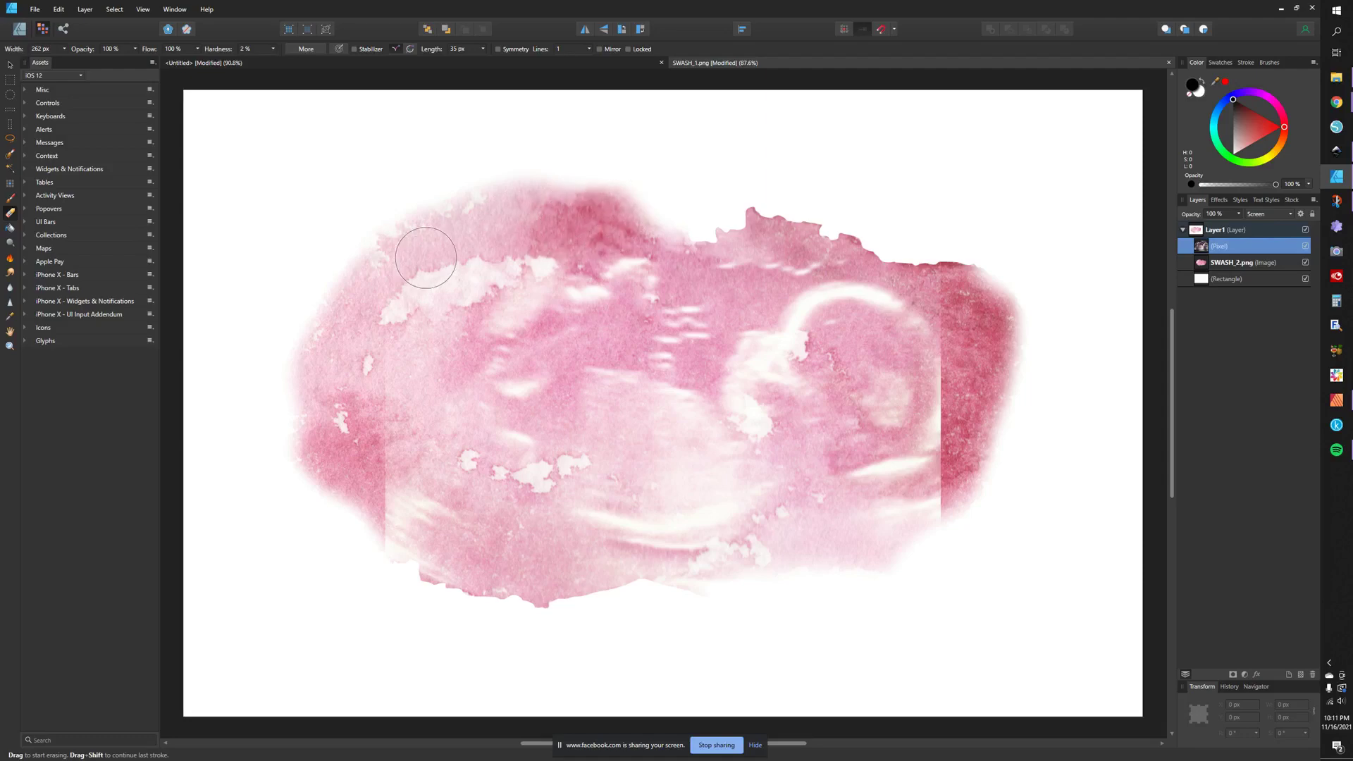
# - Softly erase the scan's left, lower and top edges, then select Layer1
pyautogui.moveTo(426, 257)
pyautogui.mouseDown()
pyautogui.moveTo(375, 332)
pyautogui.moveTo(373, 503)
pyautogui.mouseUp()
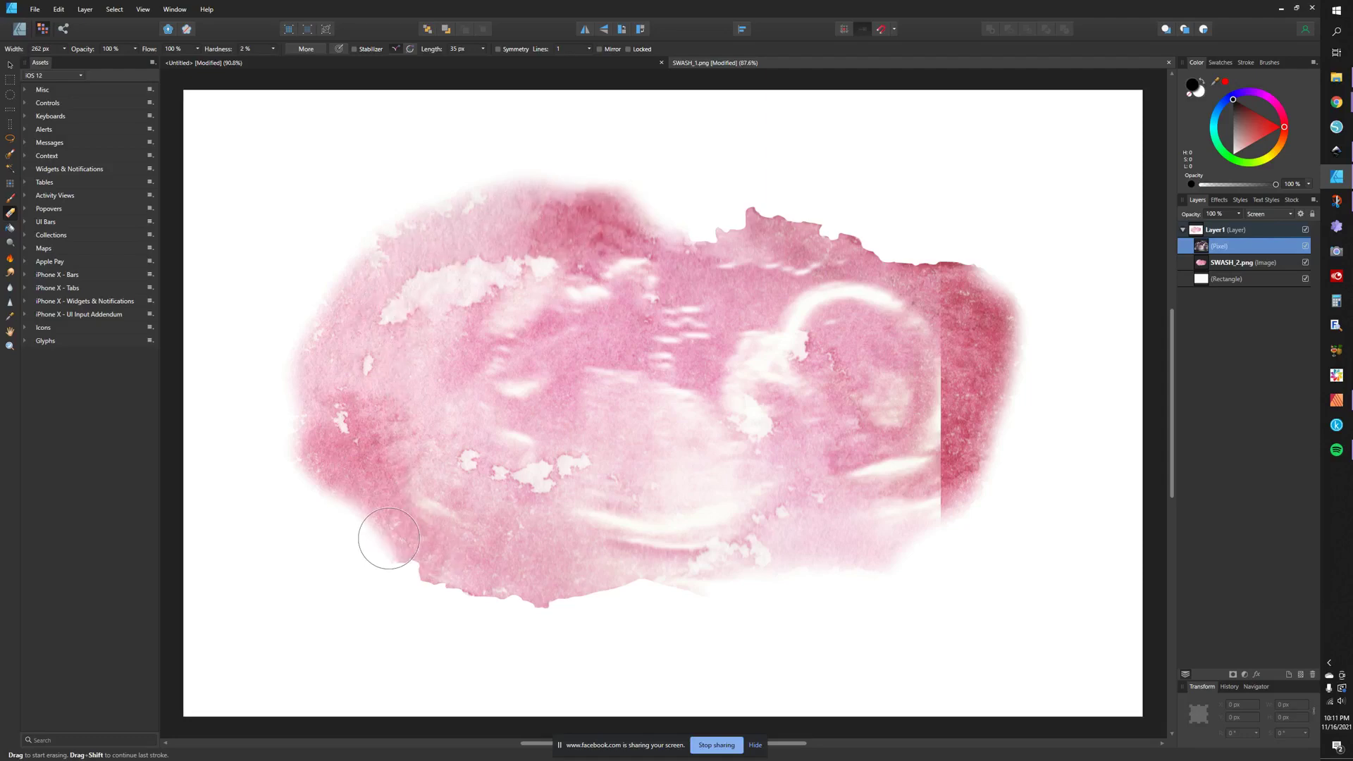
pyautogui.moveTo(388, 539)
pyautogui.mouseDown()
pyautogui.moveTo(537, 586)
pyautogui.moveTo(719, 594)
pyautogui.moveTo(681, 604)
pyautogui.moveTo(768, 603)
pyautogui.moveTo(941, 541)
pyautogui.moveTo(923, 565)
pyautogui.moveTo(1034, 335)
pyautogui.moveTo(953, 222)
pyautogui.moveTo(924, 237)
pyautogui.moveTo(965, 274)
pyautogui.moveTo(944, 260)
pyautogui.moveTo(955, 395)
pyautogui.moveTo(932, 489)
pyautogui.moveTo(901, 527)
pyautogui.moveTo(953, 450)
pyautogui.moveTo(865, 541)
pyautogui.moveTo(791, 589)
pyautogui.moveTo(857, 558)
pyautogui.mouseUp()
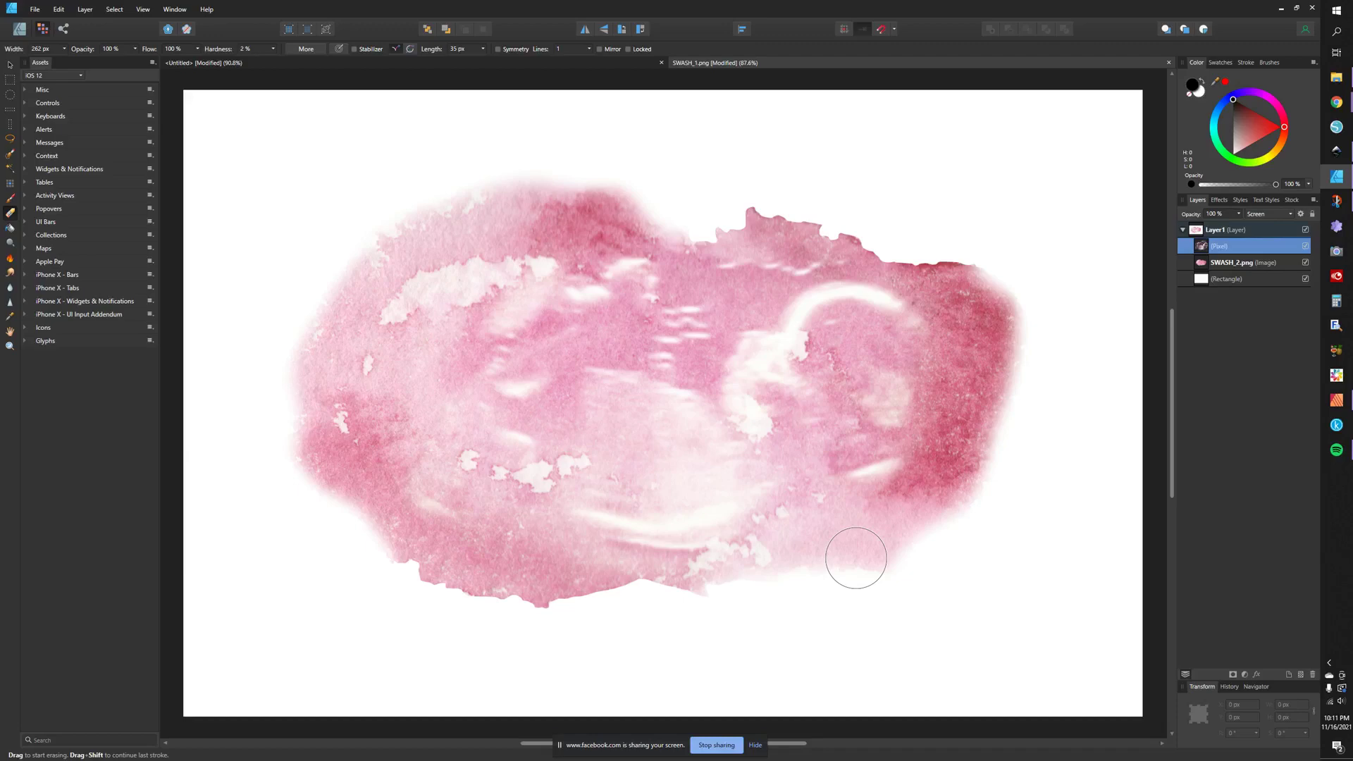
pyautogui.moveTo(897, 235)
pyautogui.mouseDown()
pyautogui.moveTo(714, 246)
pyautogui.moveTo(590, 286)
pyautogui.moveTo(713, 232)
pyautogui.moveTo(544, 277)
pyautogui.moveTo(598, 231)
pyautogui.moveTo(541, 232)
pyautogui.moveTo(430, 303)
pyautogui.moveTo(397, 374)
pyautogui.moveTo(516, 250)
pyautogui.moveTo(390, 445)
pyautogui.moveTo(394, 309)
pyautogui.moveTo(323, 389)
pyautogui.moveTo(340, 307)
pyautogui.moveTo(402, 487)
pyautogui.moveTo(459, 531)
pyautogui.moveTo(600, 583)
pyautogui.moveTo(657, 583)
pyautogui.moveTo(618, 593)
pyautogui.moveTo(793, 575)
pyautogui.moveTo(924, 499)
pyautogui.moveTo(881, 546)
pyautogui.moveTo(926, 462)
pyautogui.moveTo(987, 409)
pyautogui.moveTo(986, 295)
pyautogui.moveTo(904, 211)
pyautogui.moveTo(810, 219)
pyautogui.moveTo(700, 277)
pyautogui.moveTo(611, 275)
pyautogui.moveTo(563, 239)
pyautogui.moveTo(670, 257)
pyautogui.moveTo(613, 289)
pyautogui.moveTo(489, 228)
pyautogui.moveTo(427, 328)
pyautogui.moveTo(396, 451)
pyautogui.moveTo(675, 635)
pyautogui.moveTo(873, 667)
pyautogui.moveTo(745, 630)
pyautogui.moveTo(915, 499)
pyautogui.moveTo(960, 420)
pyautogui.moveTo(1098, 300)
pyautogui.moveTo(719, 197)
pyautogui.moveTo(726, 174)
pyautogui.moveTo(1010, 227)
pyautogui.moveTo(1030, 408)
pyautogui.moveTo(940, 588)
pyautogui.moveTo(943, 556)
pyautogui.mouseUp()
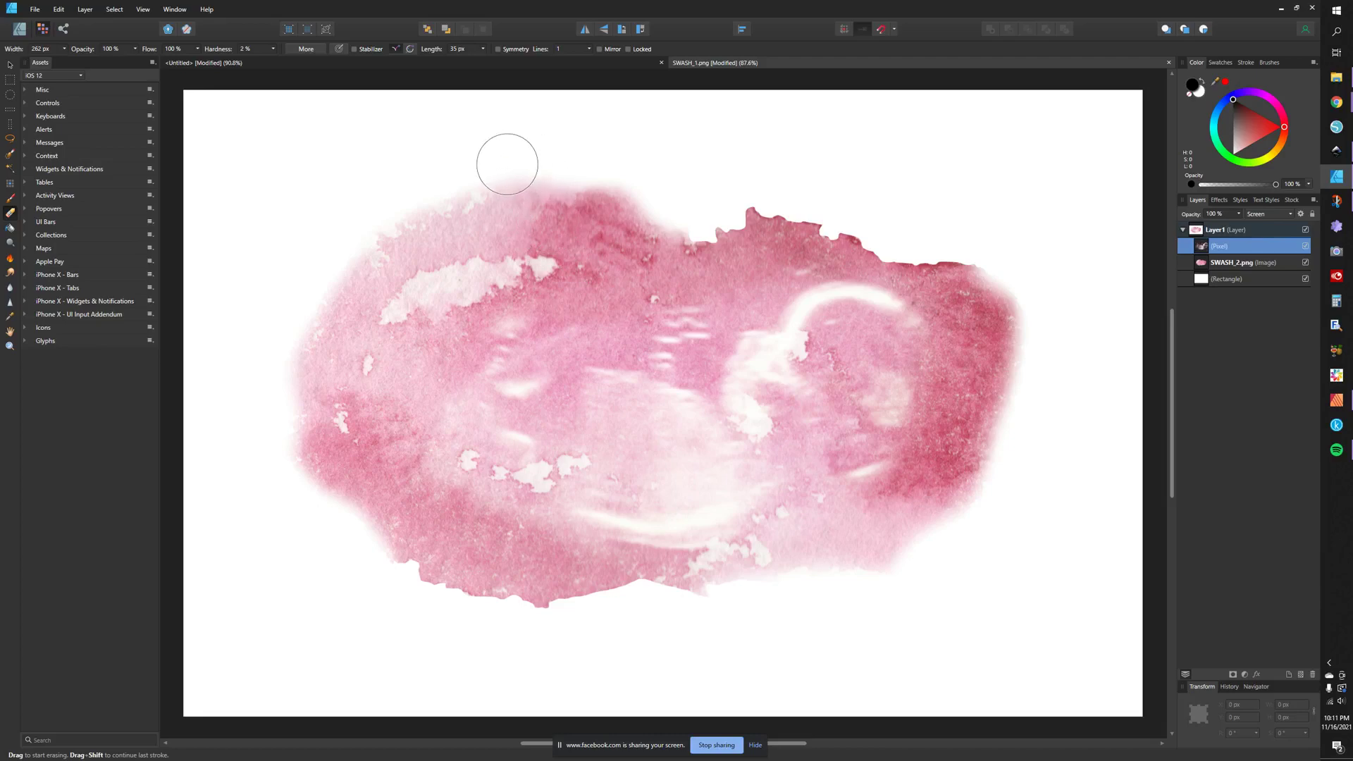
pyautogui.click(1253, 231)
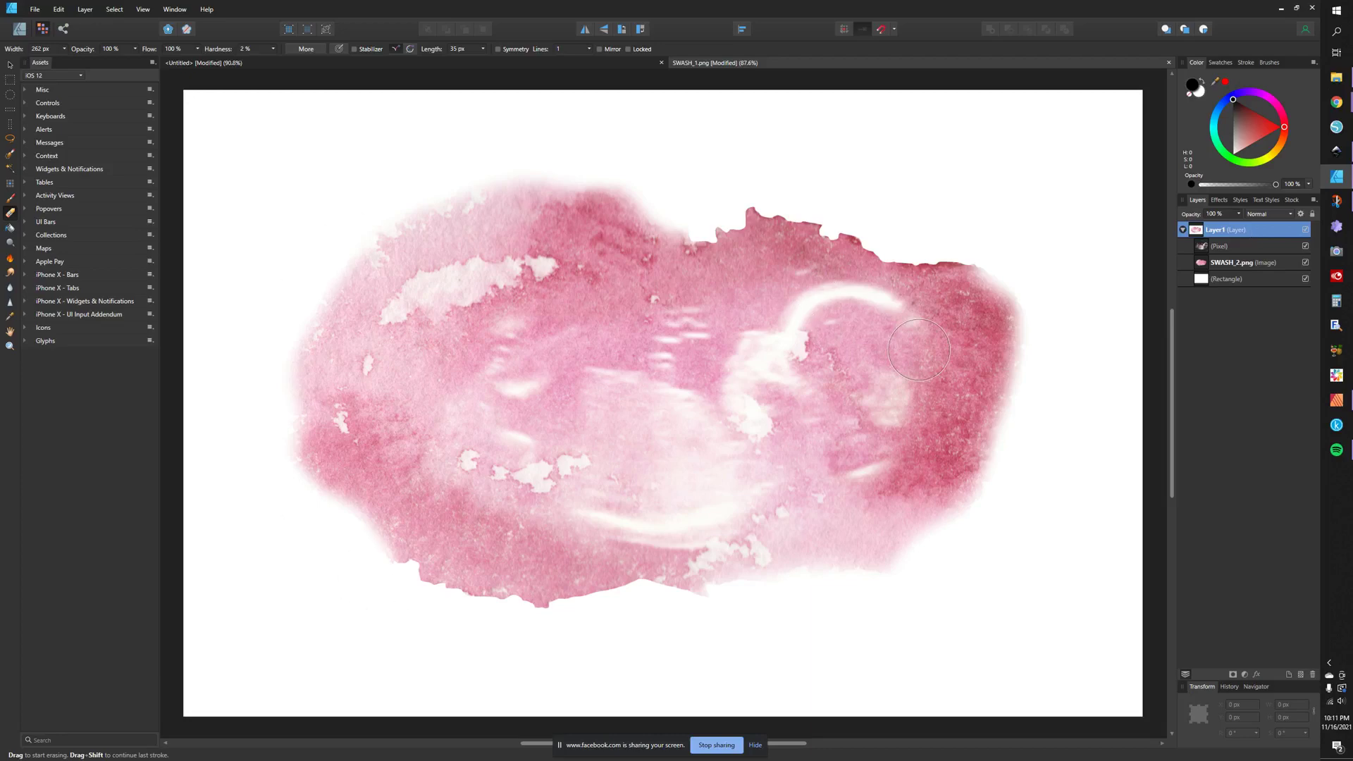
# - Erase more near the scan's lower right, then preview blend modes and keep Screen
pyautogui.click(1219, 248)
pyautogui.moveTo(951, 372)
pyautogui.mouseDown()
pyautogui.moveTo(824, 437)
pyautogui.moveTo(860, 414)
pyautogui.moveTo(787, 416)
pyautogui.moveTo(921, 535)
pyautogui.mouseUp()
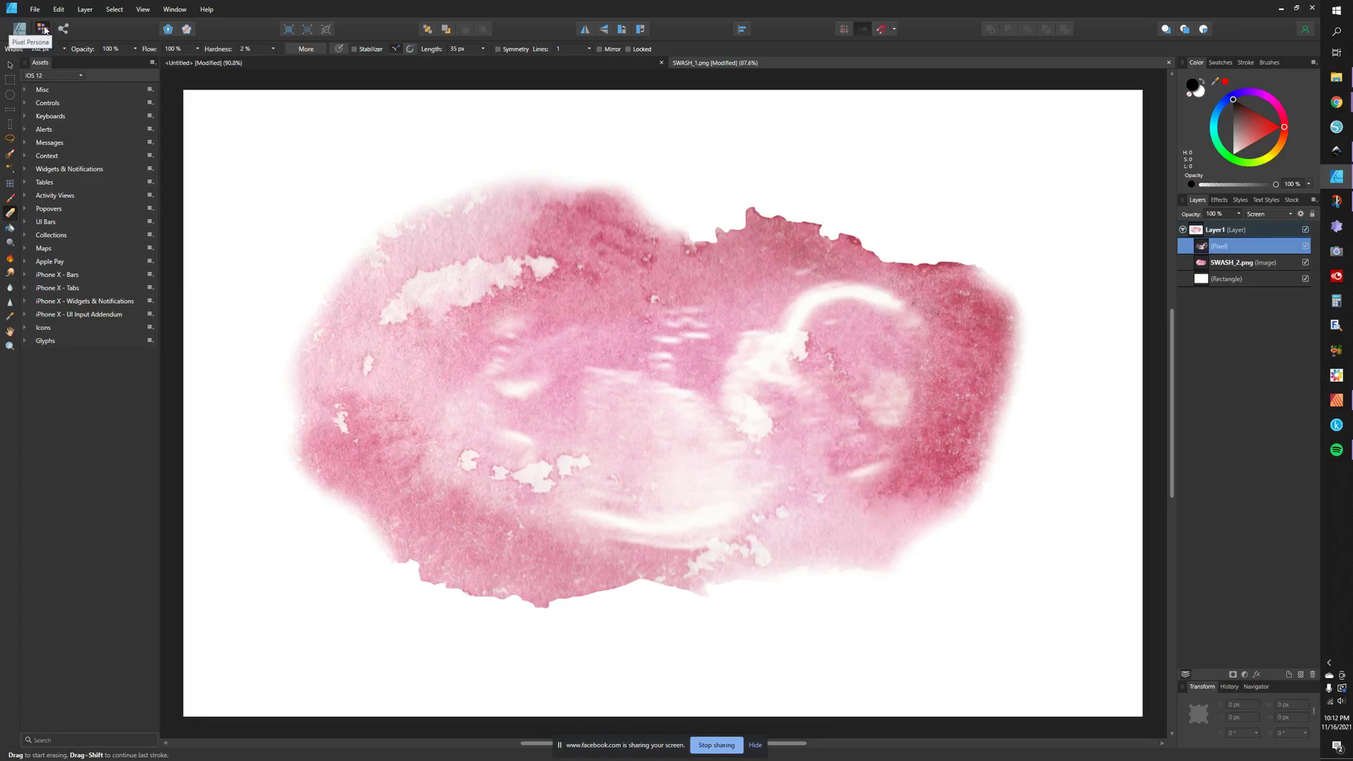
pyautogui.click(19, 28)
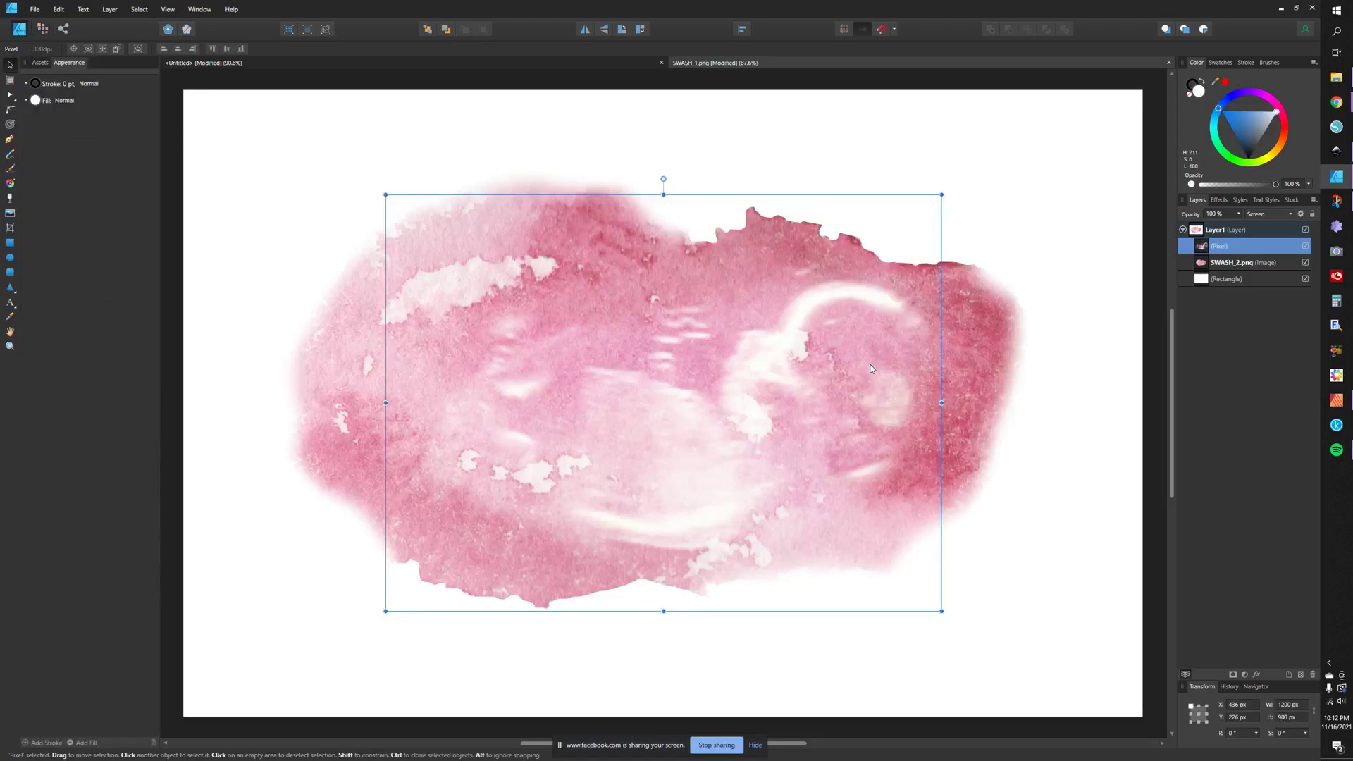
pyautogui.click(1278, 215)
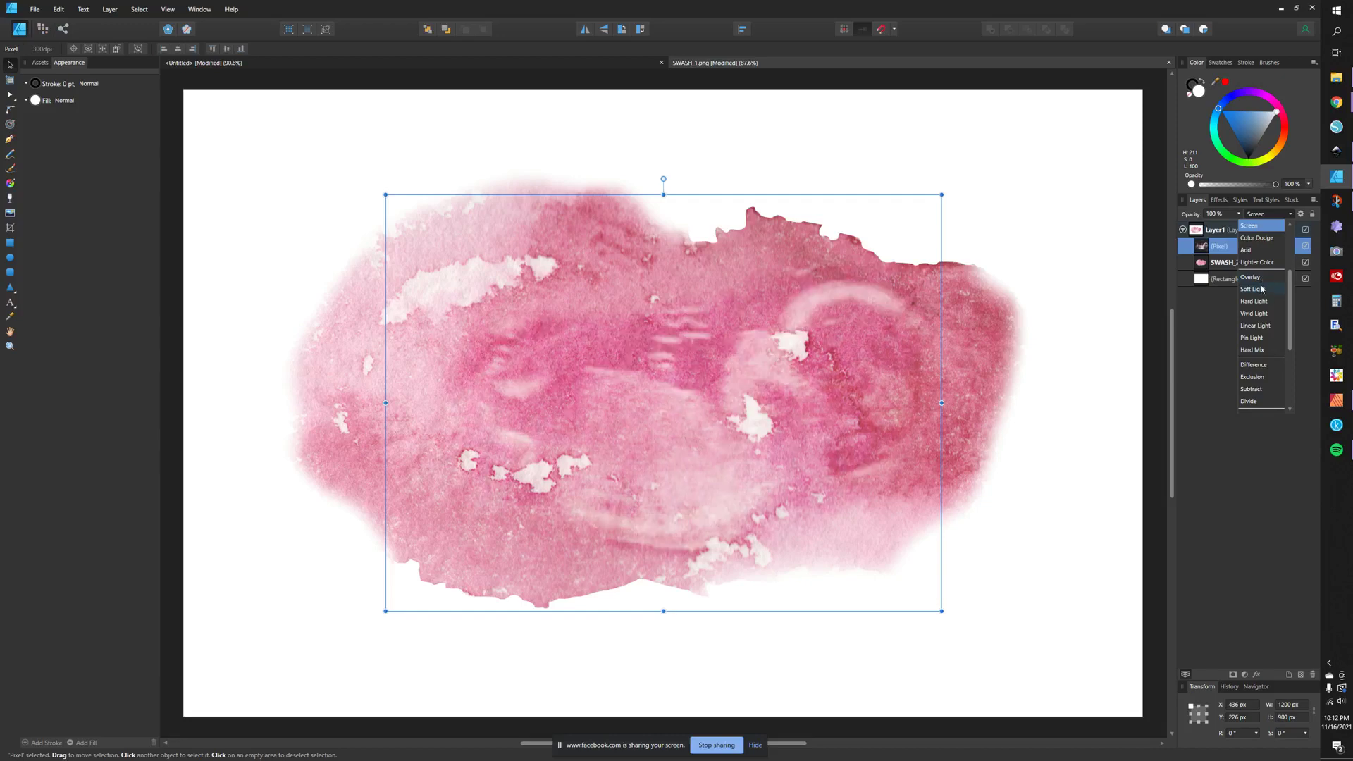
pyautogui.click(1261, 231)
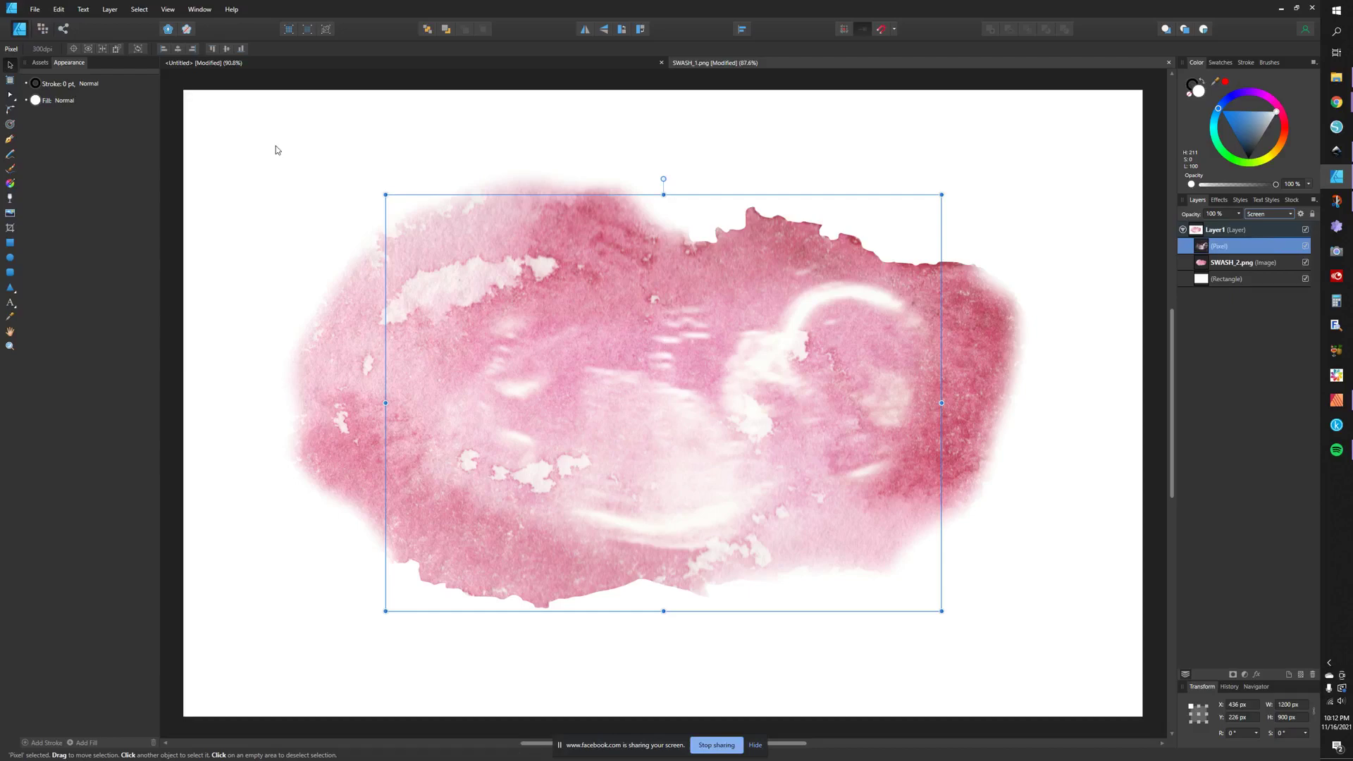
pyautogui.click(43, 30)
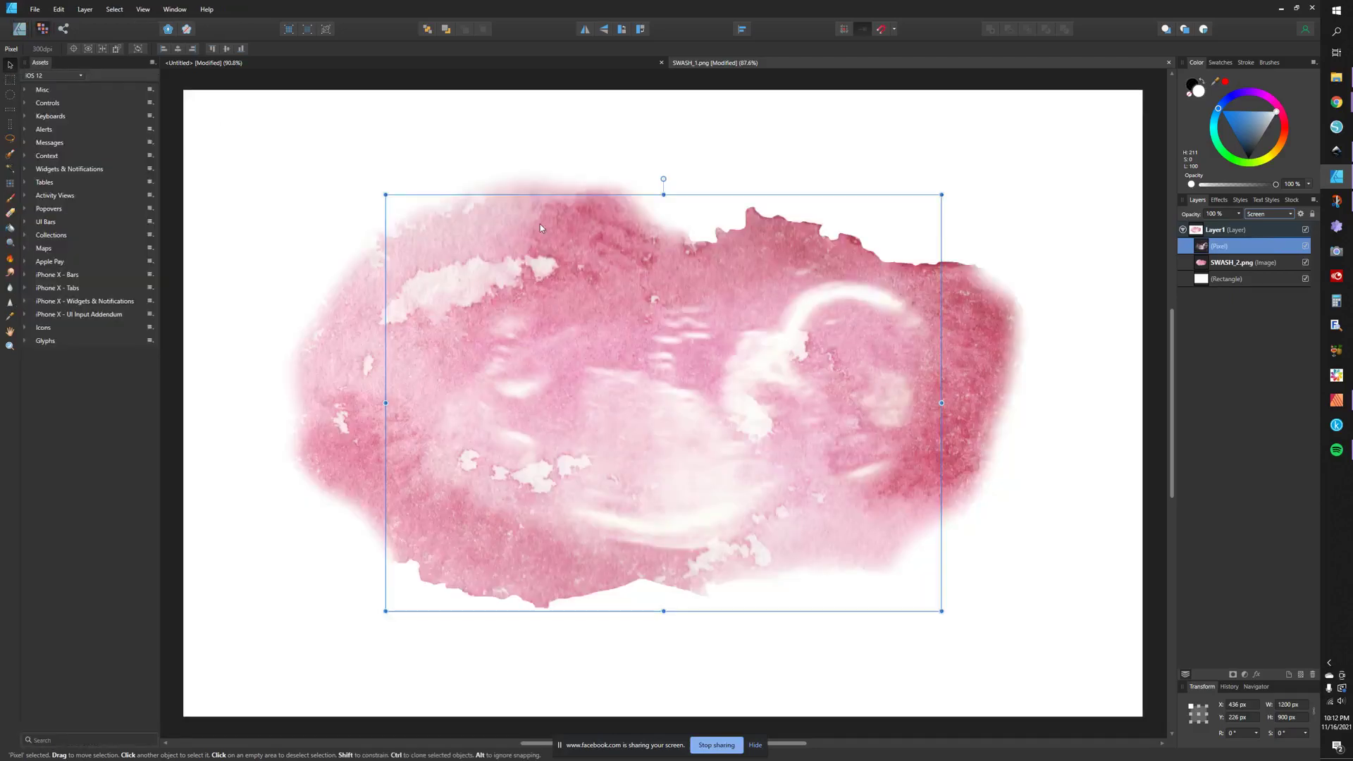
# - Erase the scan along the swash's lower edge with the Erase Brush, then select Layer1
pyautogui.click(10, 212)
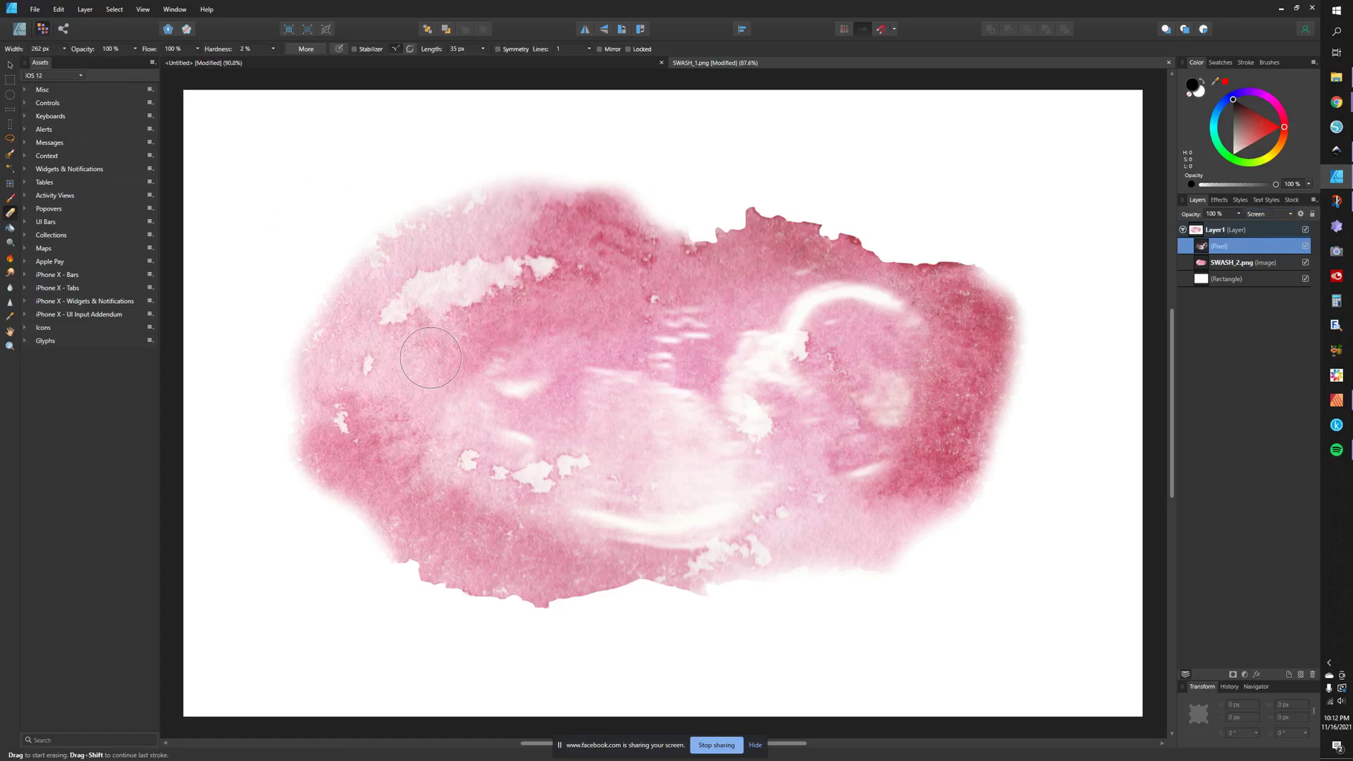
pyautogui.moveTo(542, 549)
pyautogui.mouseDown()
pyautogui.moveTo(717, 561)
pyautogui.moveTo(675, 580)
pyautogui.moveTo(784, 559)
pyautogui.moveTo(781, 571)
pyautogui.moveTo(907, 524)
pyautogui.moveTo(960, 472)
pyautogui.moveTo(1016, 332)
pyautogui.mouseUp()
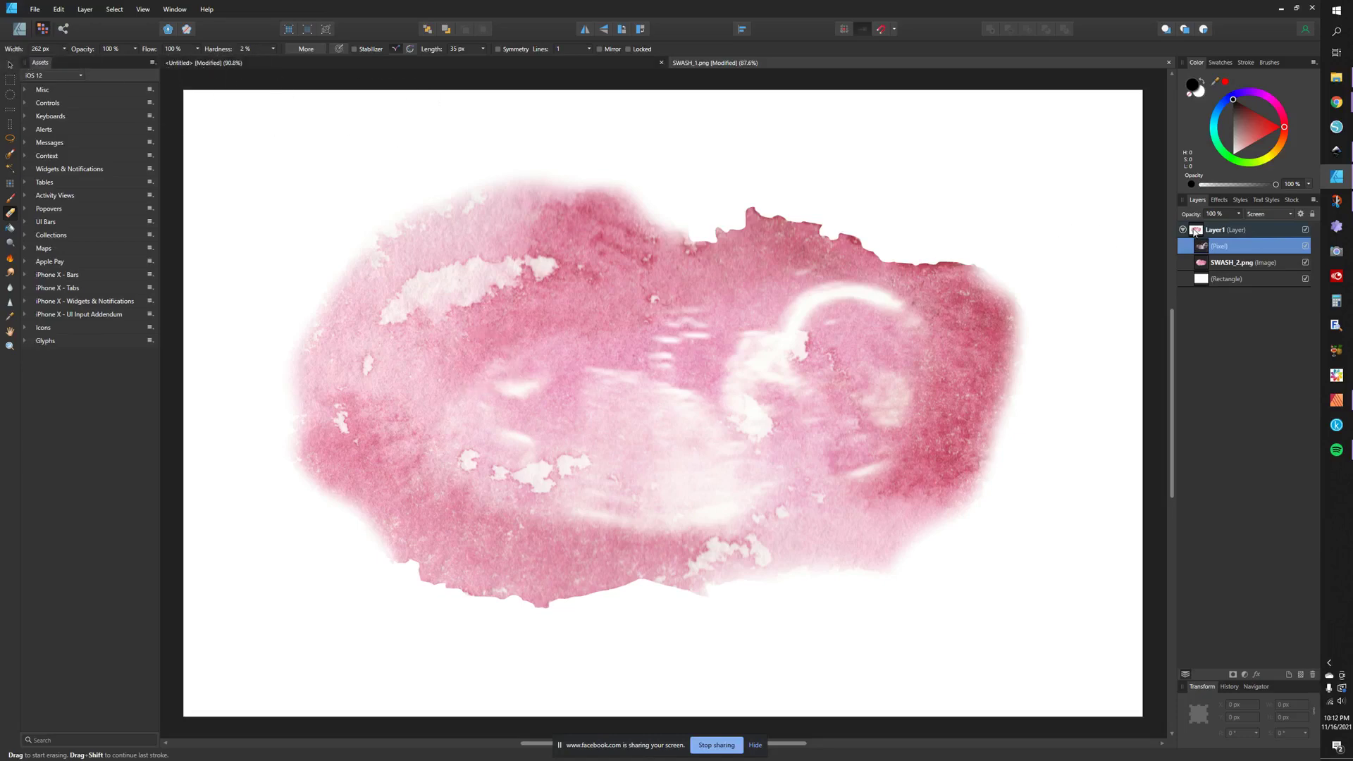
pyautogui.click(1223, 230)
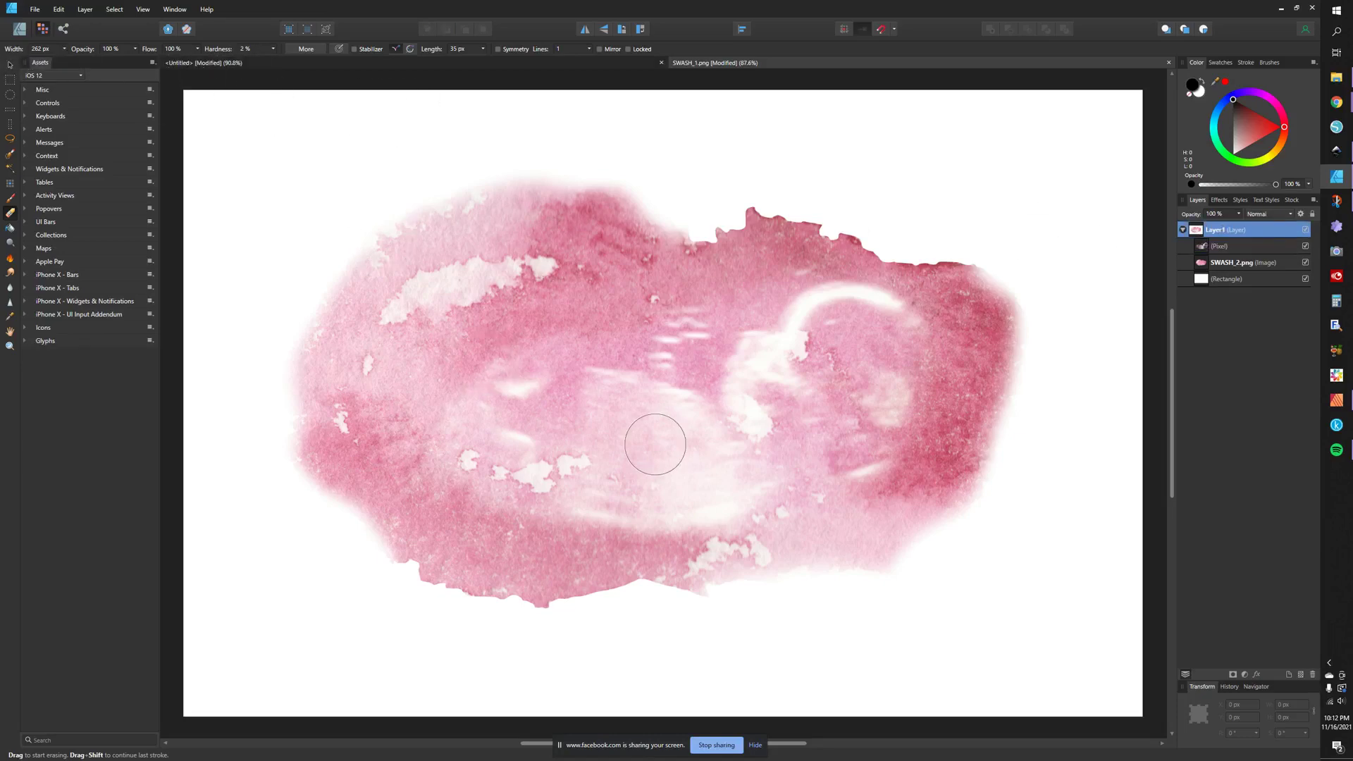
# - Export the artwork as a Best-quality JPEG named 'baby scan' to the Desktop
pyautogui.click(34, 9)
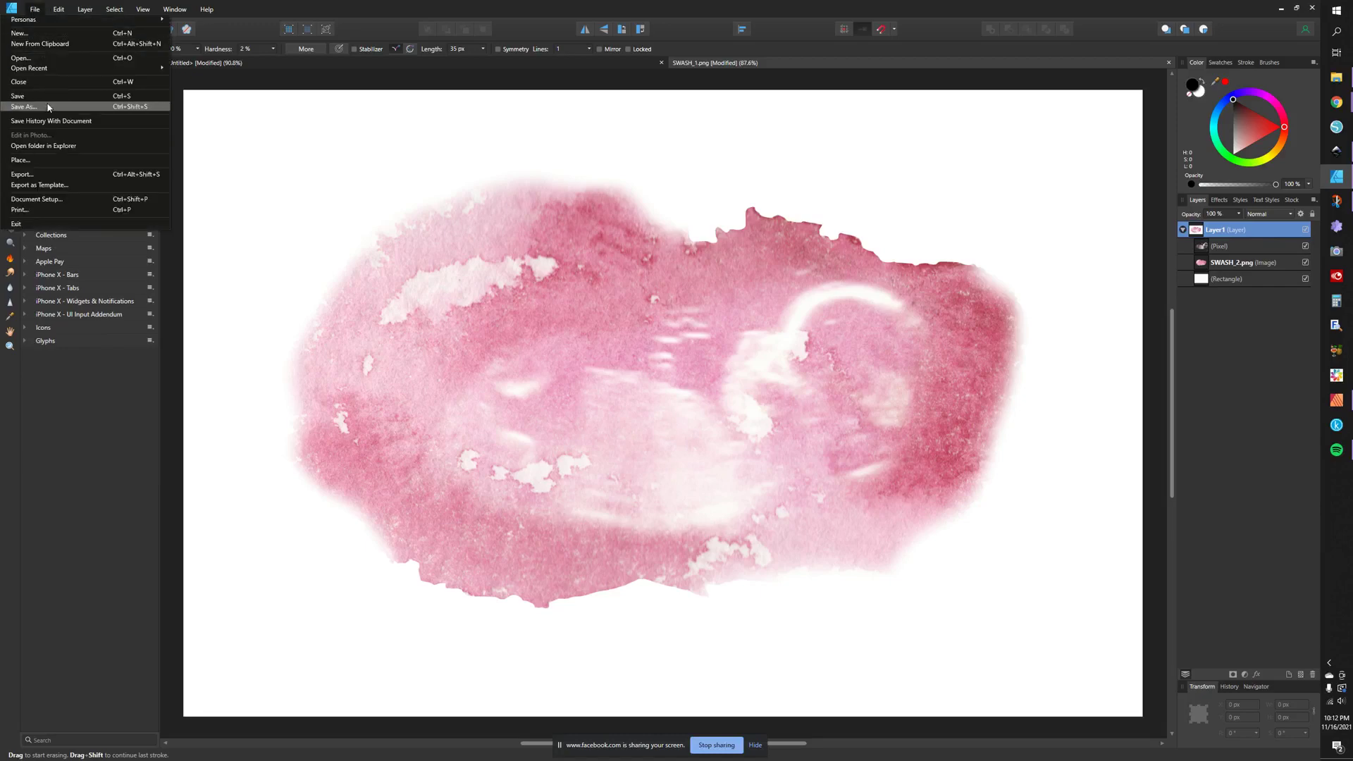
pyautogui.click(52, 176)
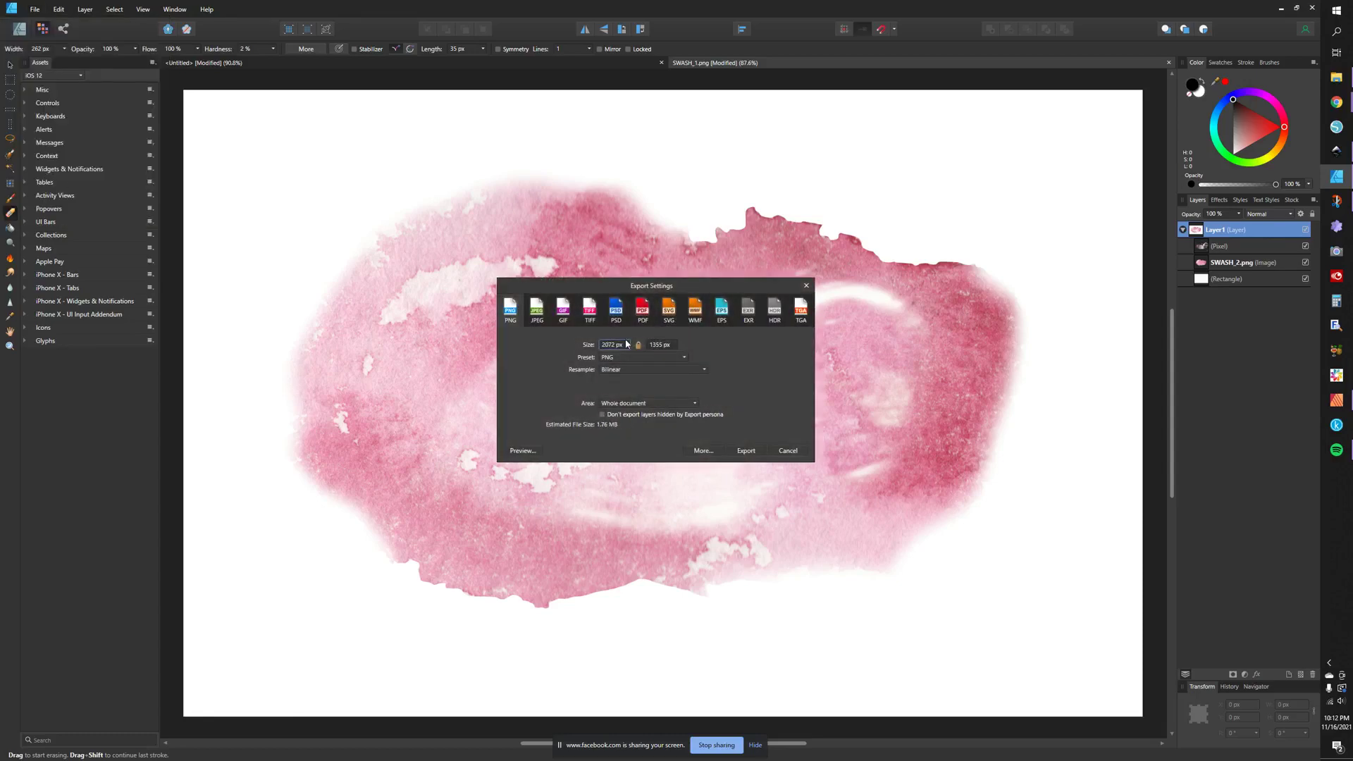
pyautogui.click(537, 310)
pyautogui.click(508, 320)
pyautogui.click(536, 310)
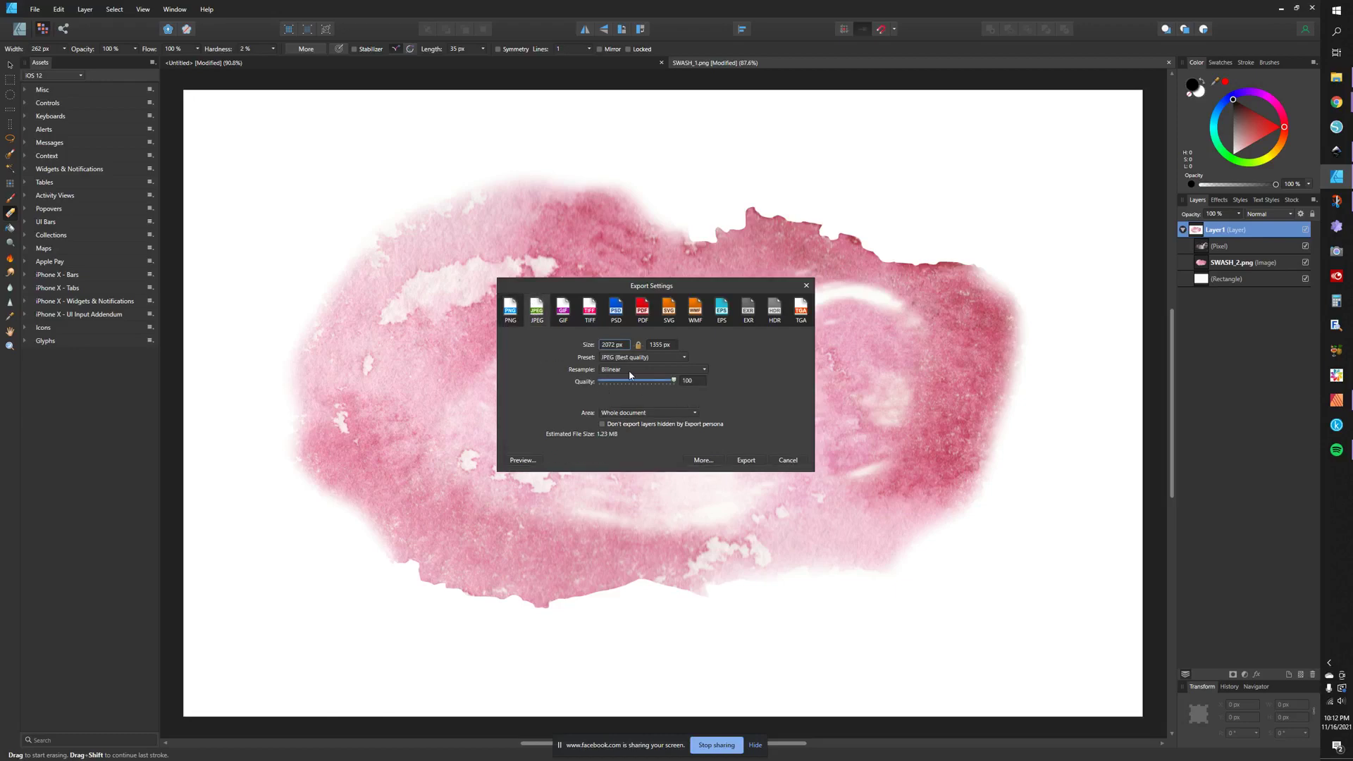
pyautogui.click(757, 463)
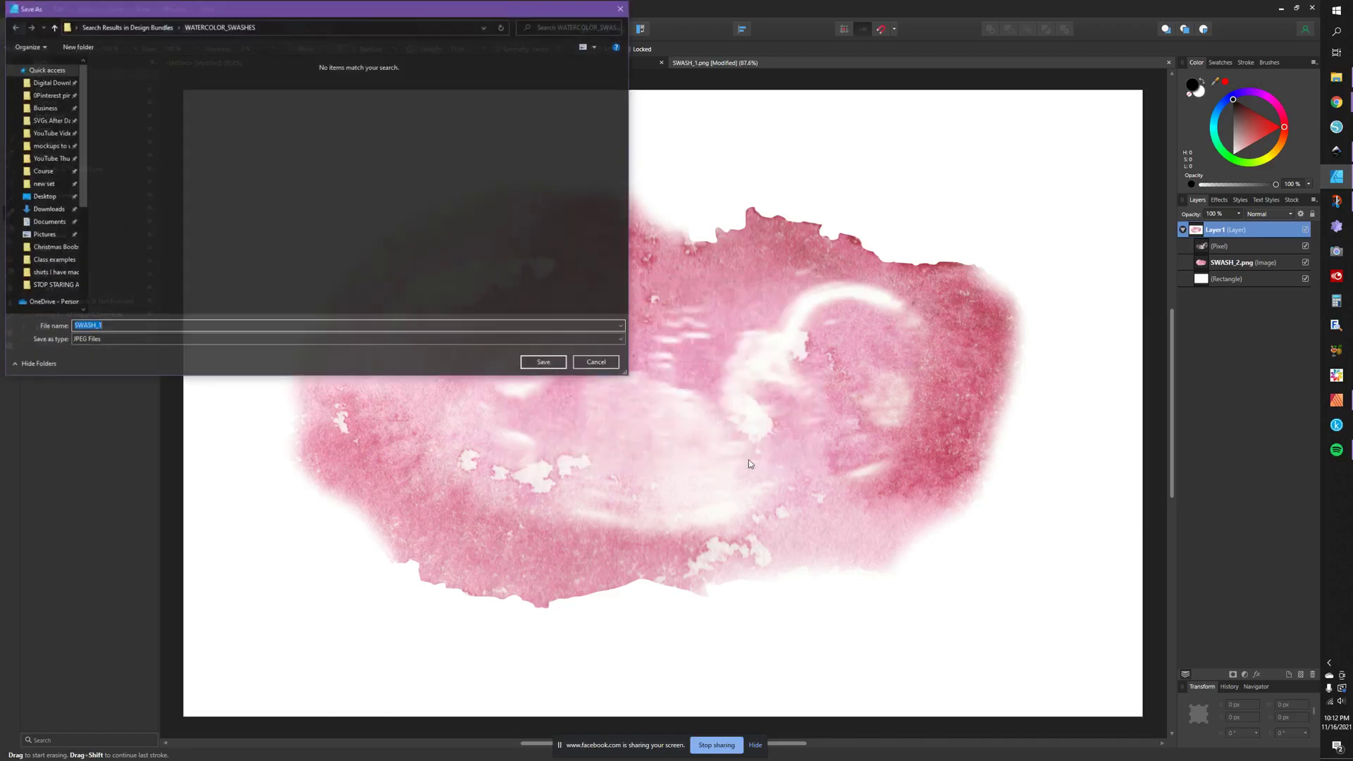
pyautogui.click(43, 197)
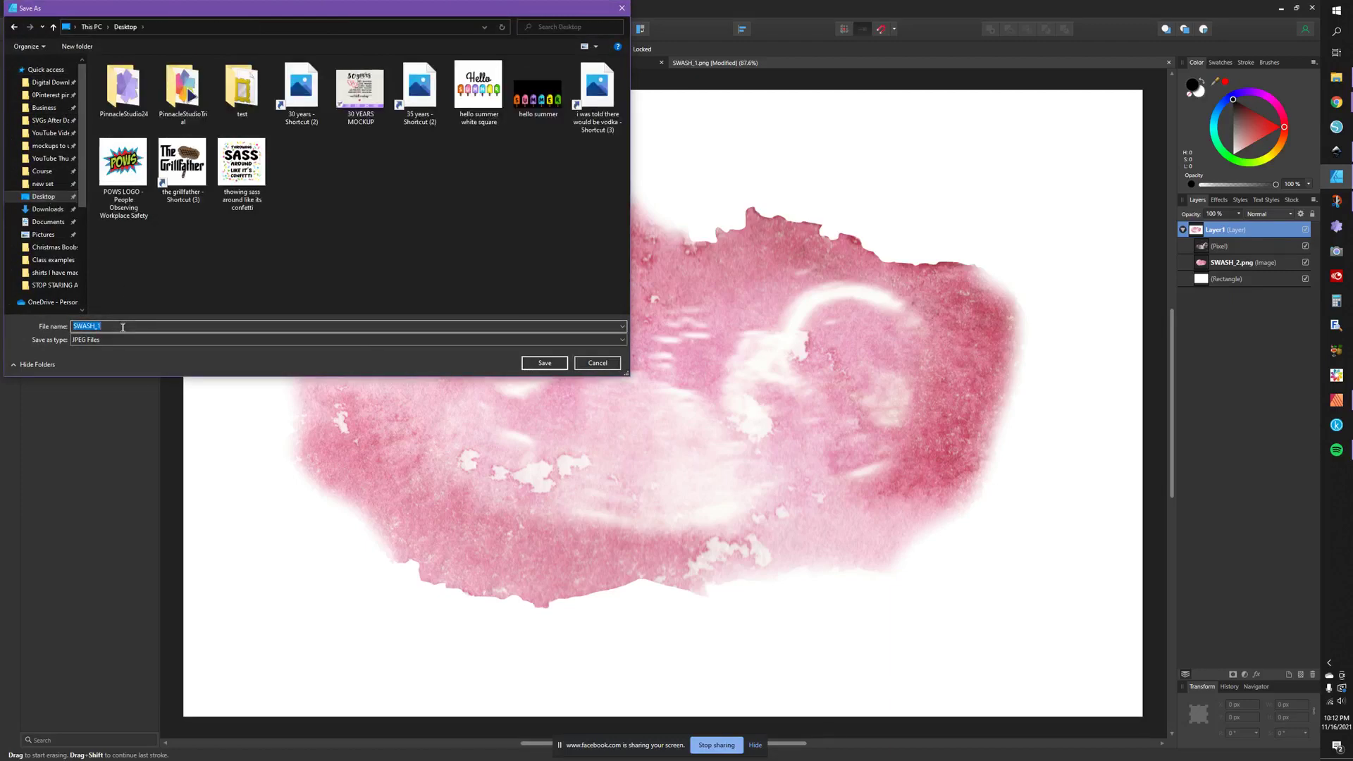
pyautogui.write('baby sca')
pyautogui.press('Return')
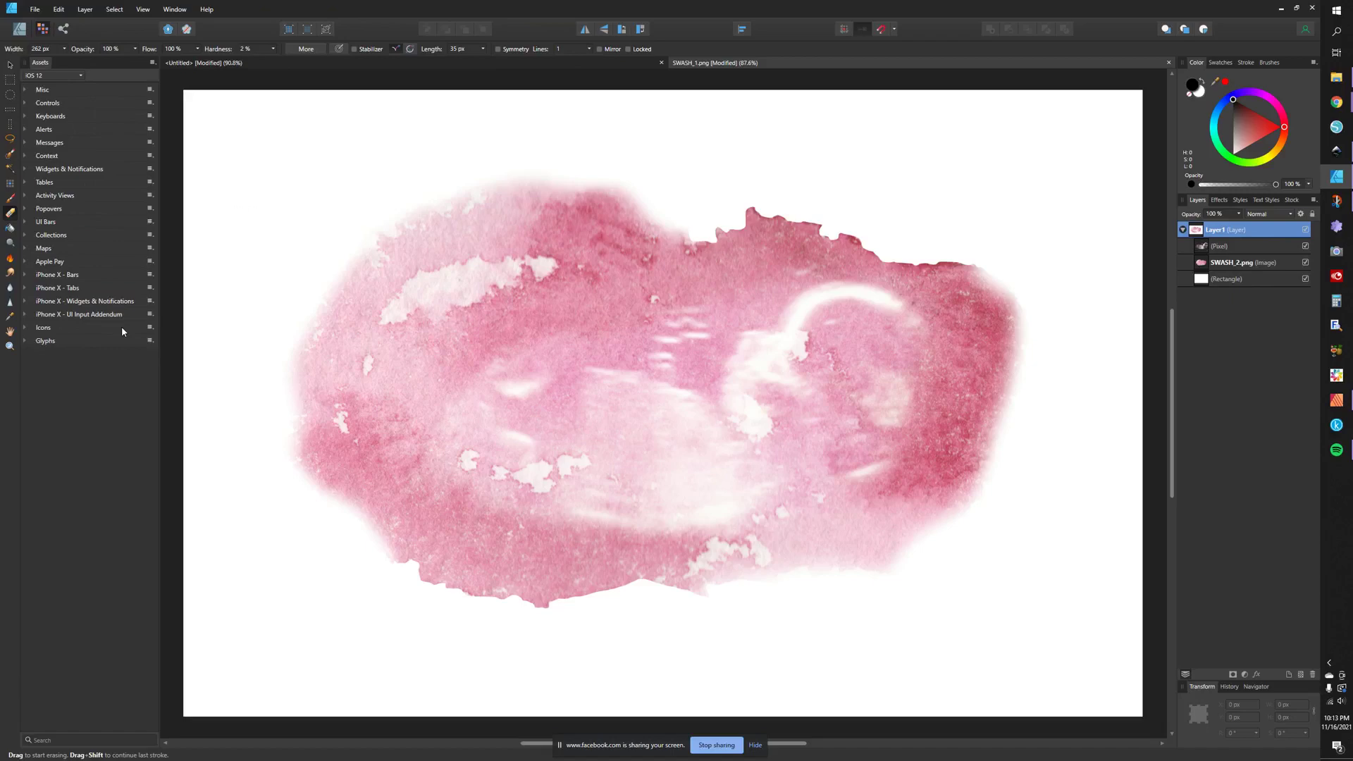
# - Open File Explorer to find the exported baby scan.jpg
pyautogui.click(1338, 79)
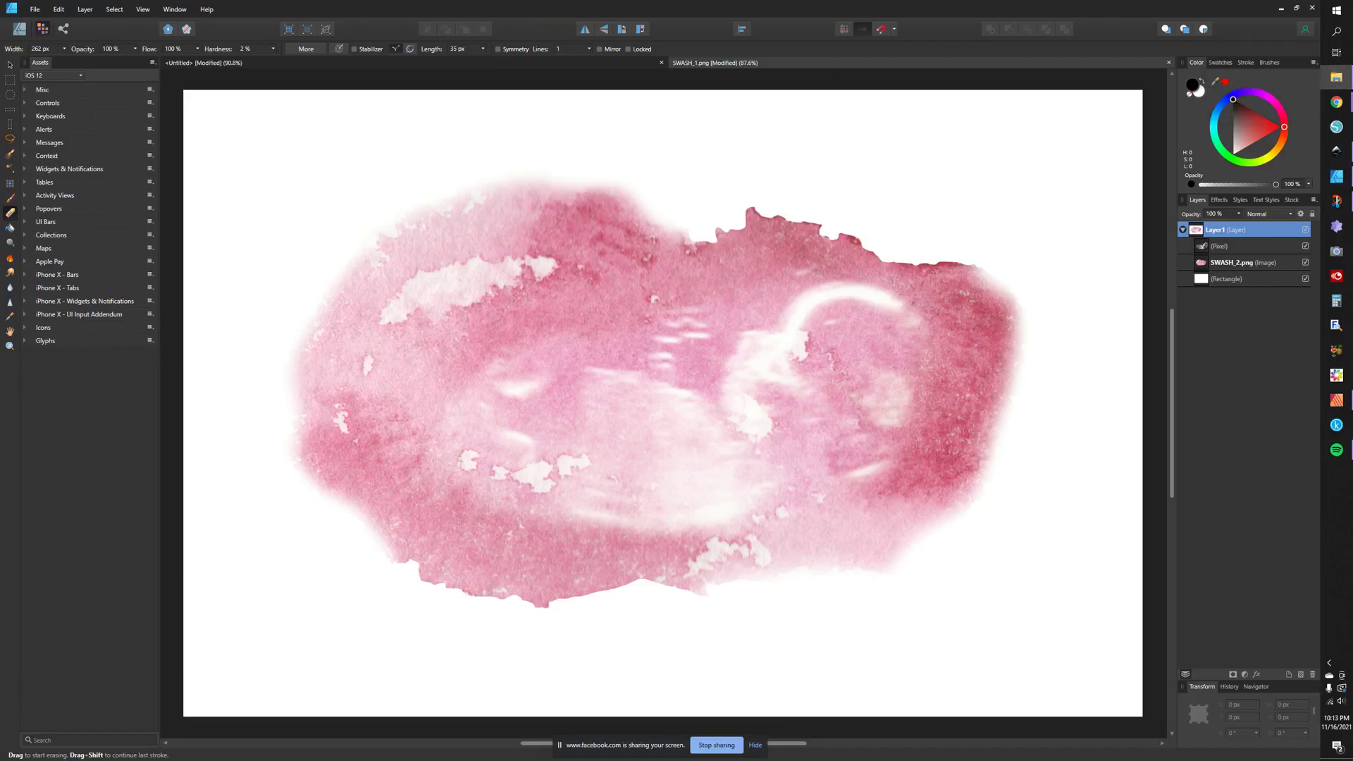